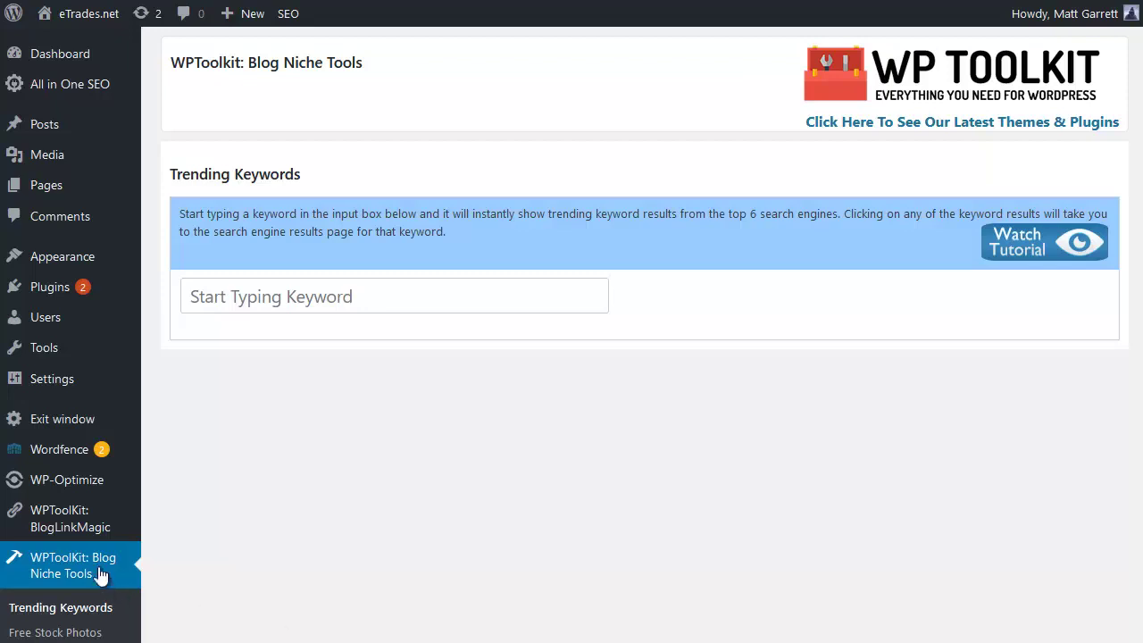
Scroll down the admin sidebar on the Trending Keywords page
{"action": "scroll", "coordinate": [102, 578], "scroll_direction": "down", "scroll_amount": 2}
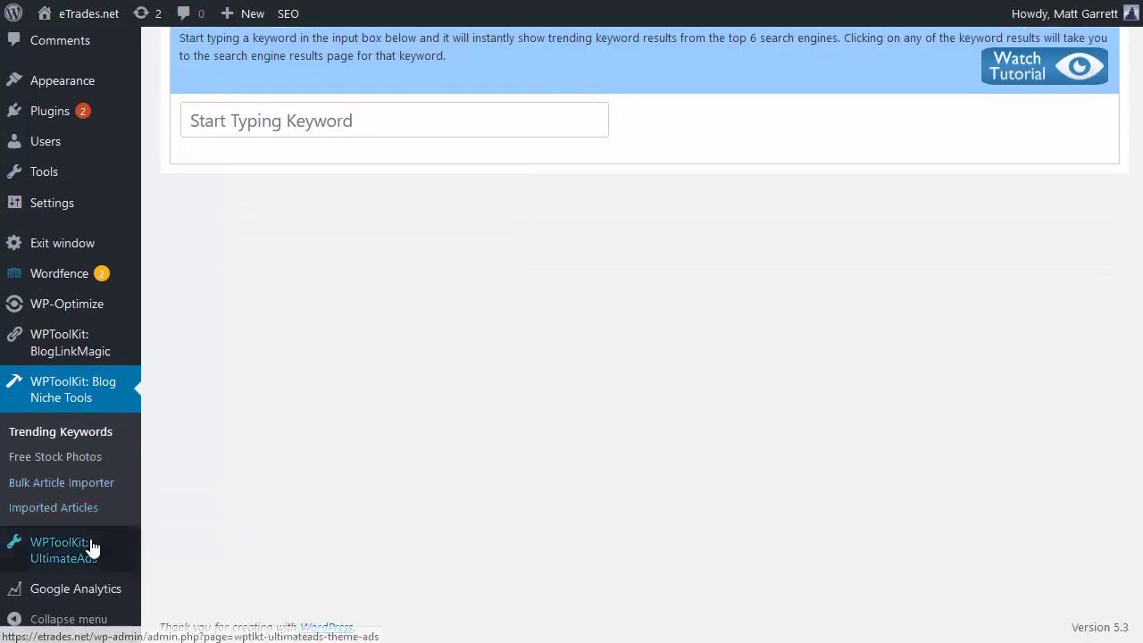
Choose Finance-Articles.zip as the upload file in the Bulk Article Importer
{"action": "left_click", "coordinate": [78, 486]}
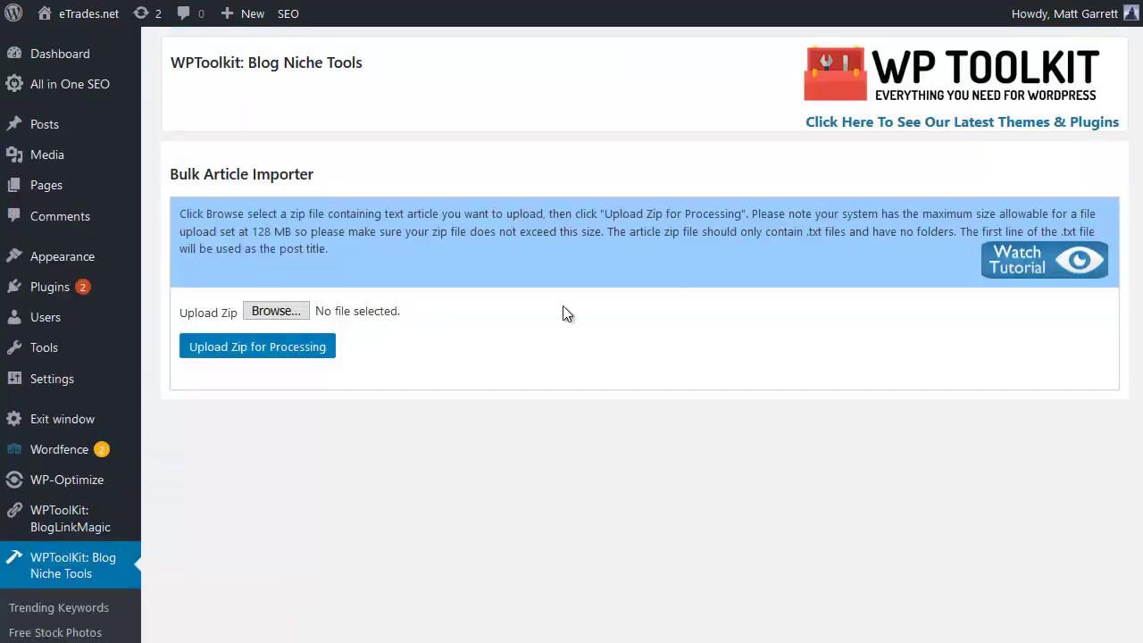
{"action": "left_click", "coordinate": [279, 311]}
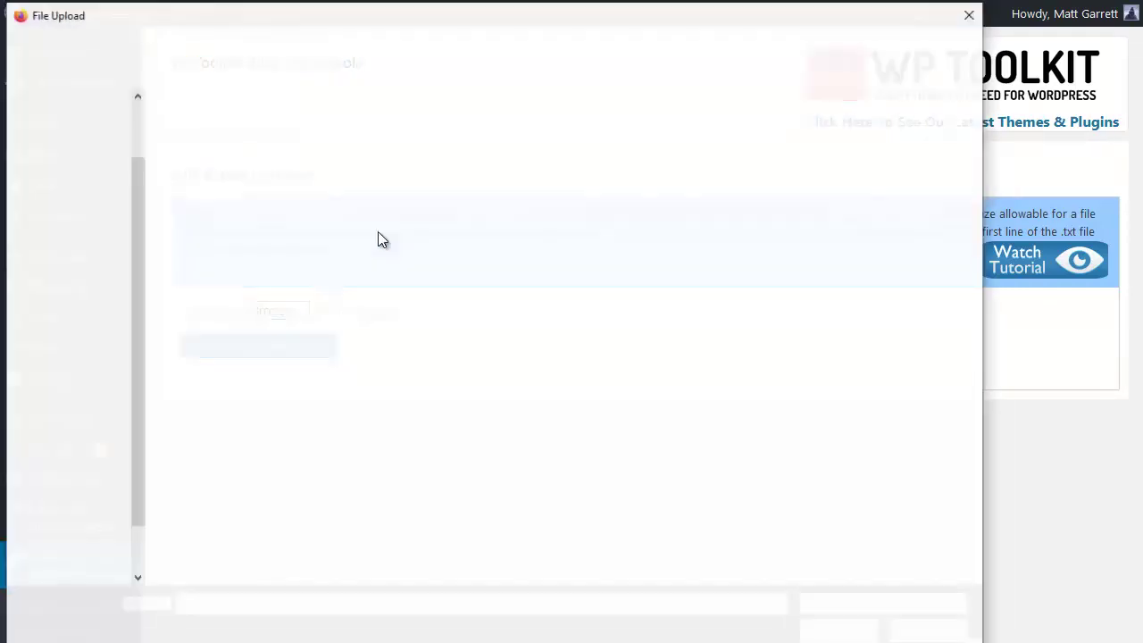
{"action": "left_click", "coordinate": [256, 134]}
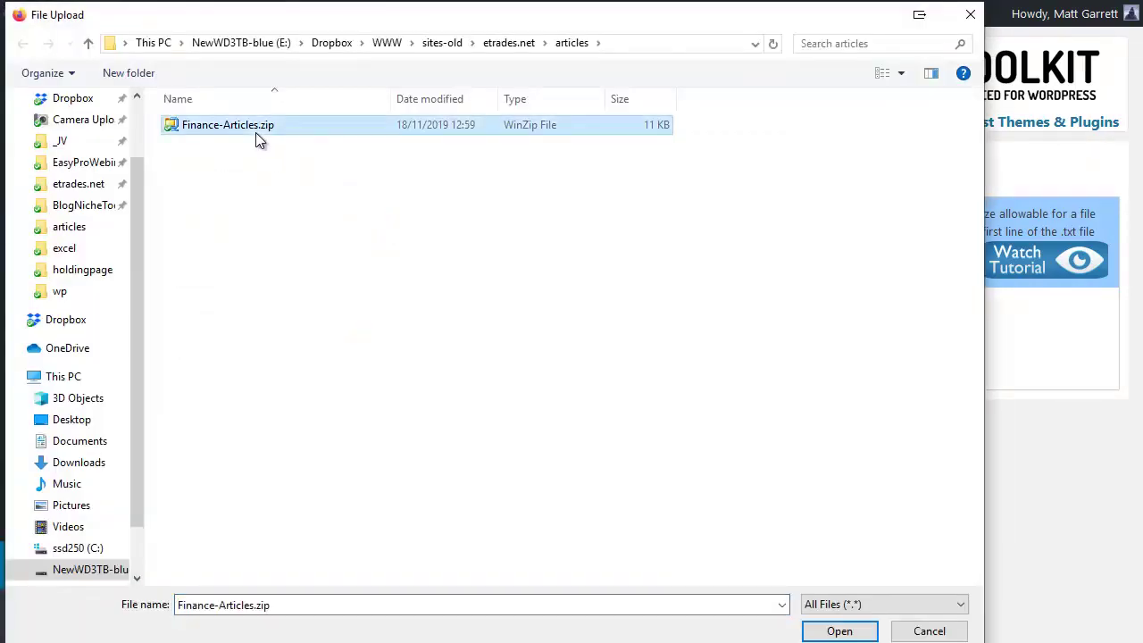
{"action": "left_click", "coordinate": [840, 630]}
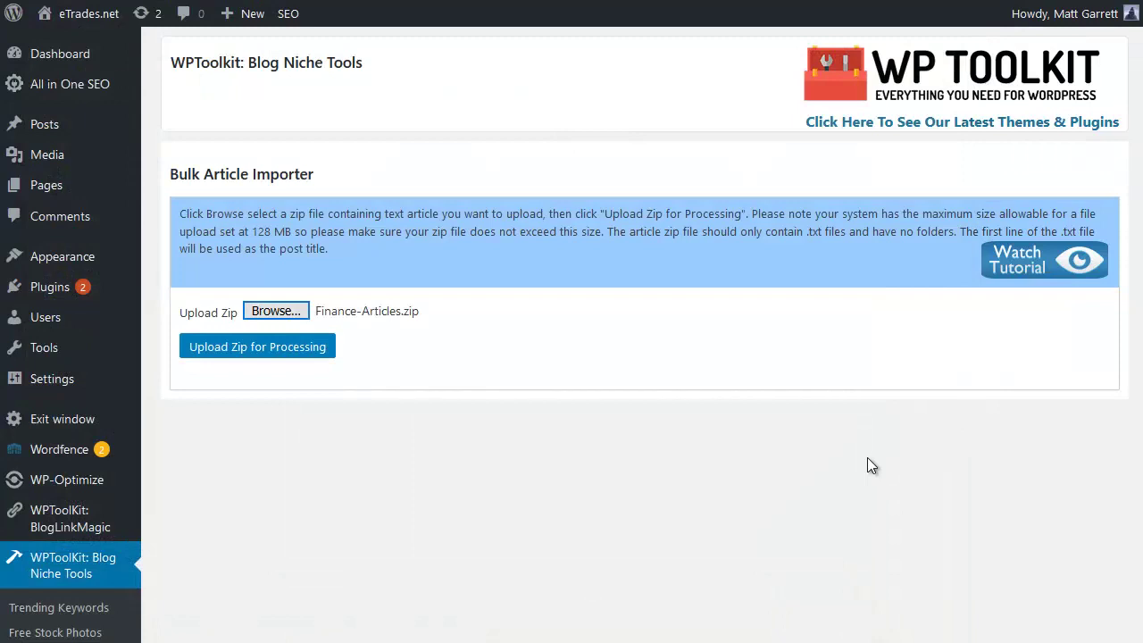
Upload the zip and process its articles as Scheduled, 24-hour interval, random author
{"action": "left_click", "coordinate": [252, 357]}
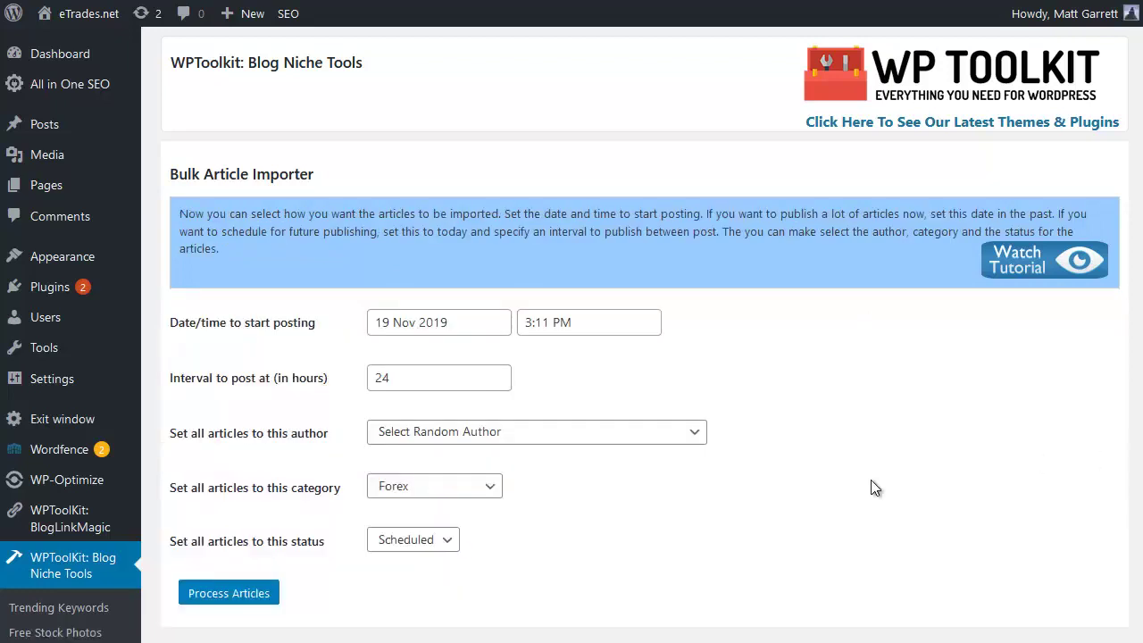
{"action": "left_click", "coordinate": [449, 553]}
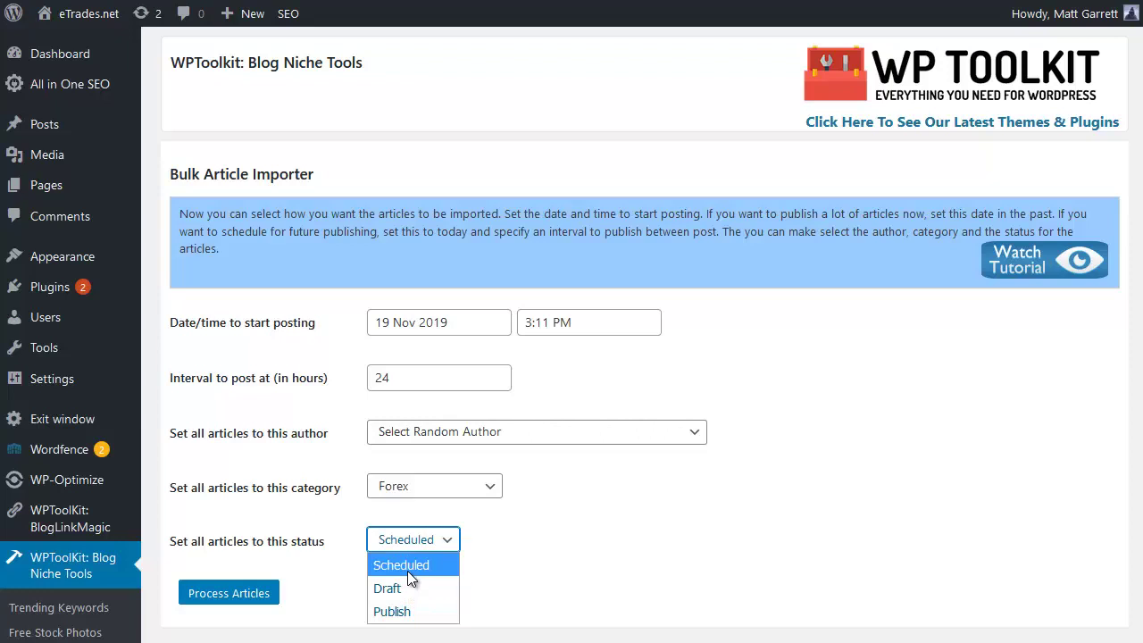
{"action": "left_click", "coordinate": [586, 530]}
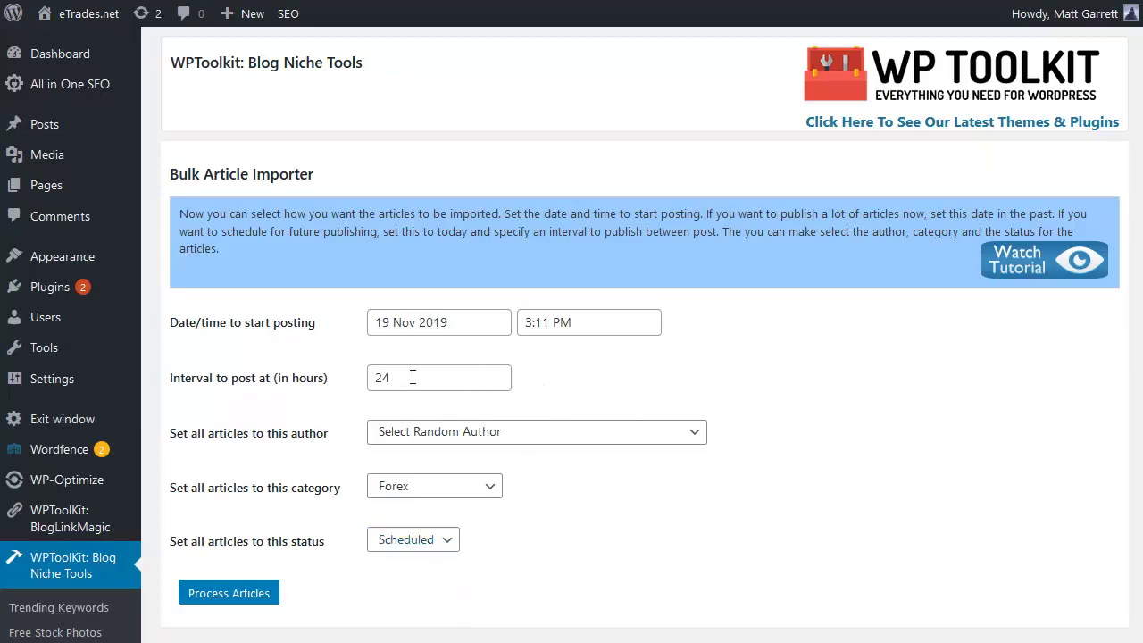
{"action": "left_click", "coordinate": [412, 377]}
{"action": "left_click", "coordinate": [437, 435]}
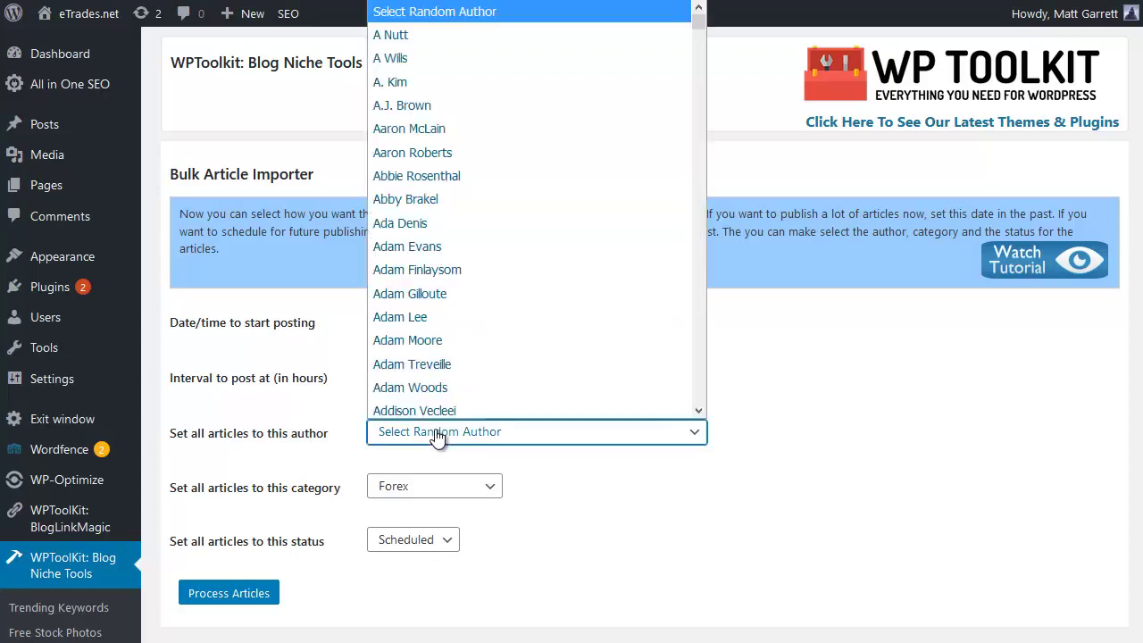
{"action": "left_click", "coordinate": [831, 409]}
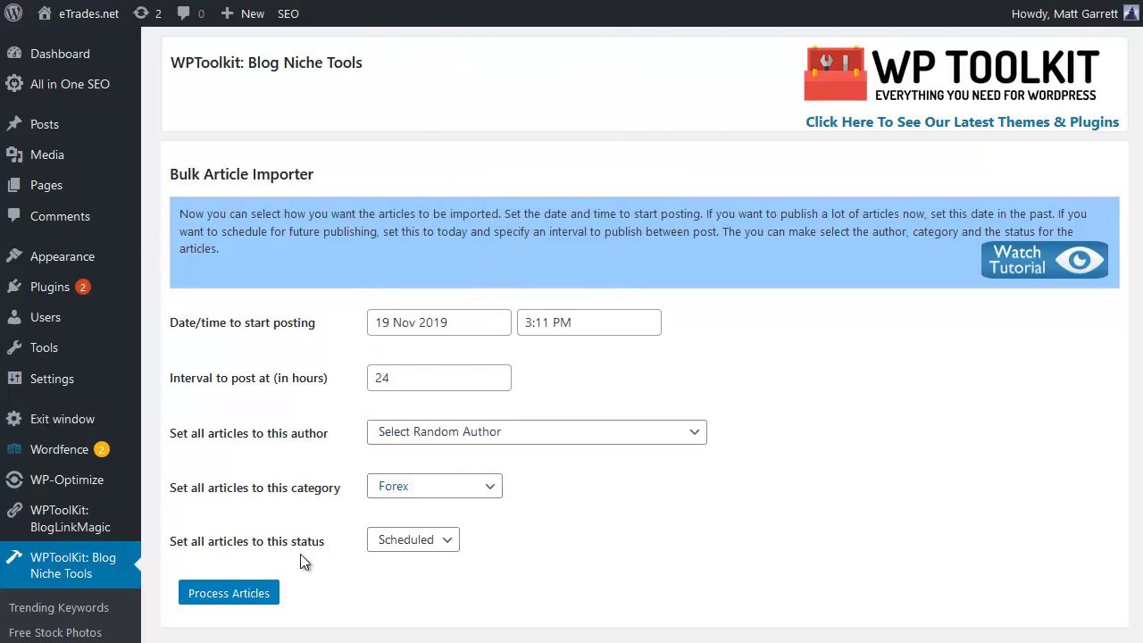
{"action": "left_click", "coordinate": [257, 592]}
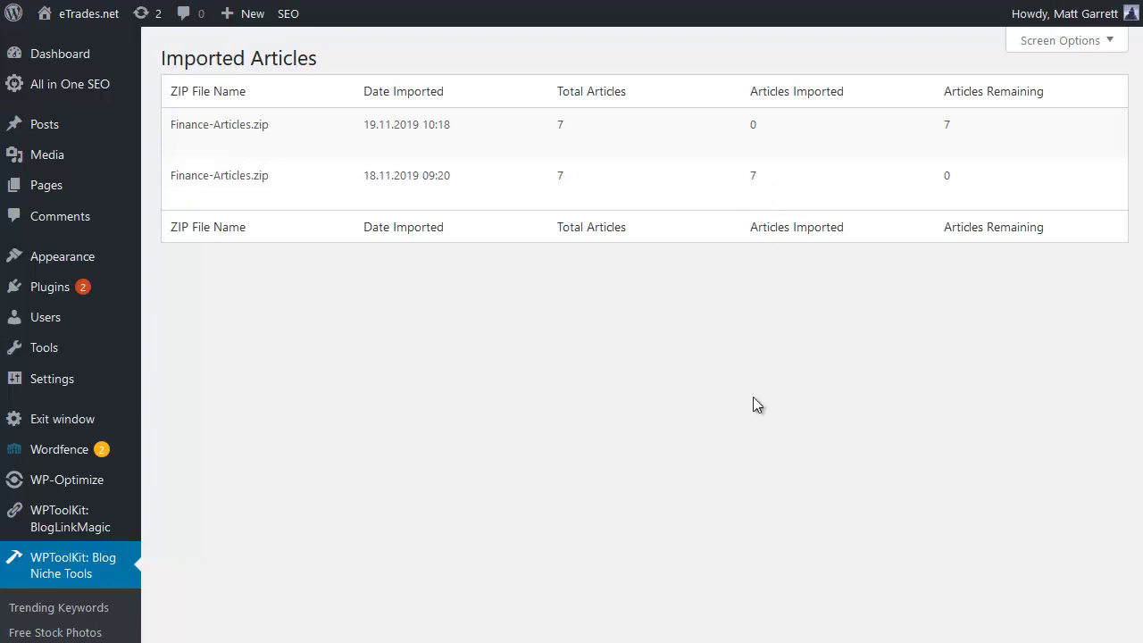
{"action": "mouse_move", "coordinate": [45, 124]}
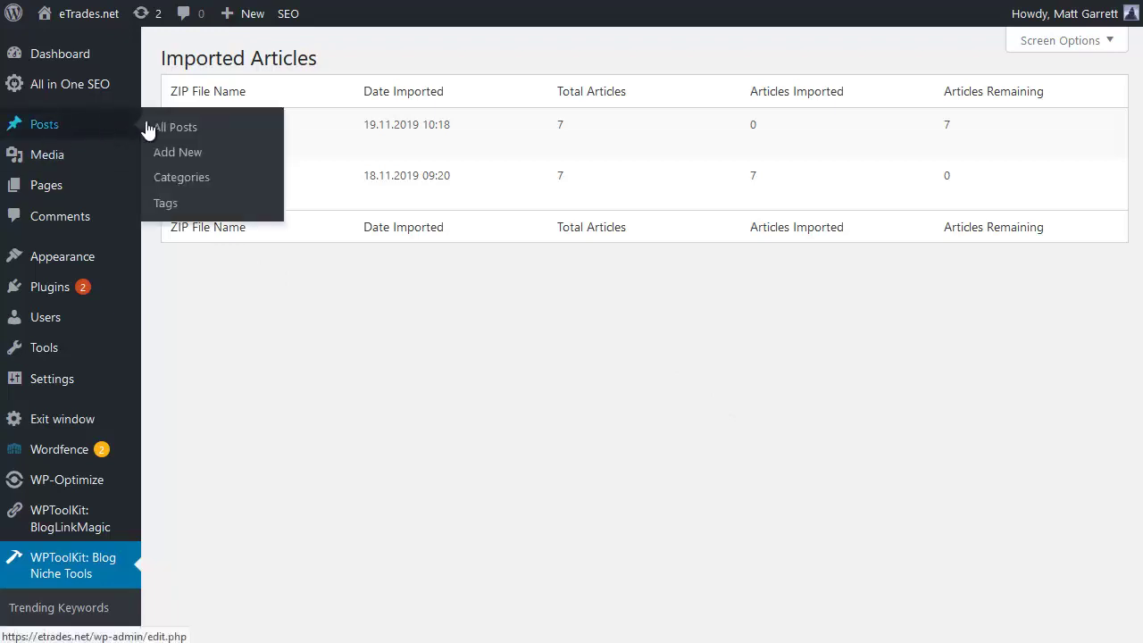
Scroll through the All Posts list of seven new Forex articles
{"action": "left_click", "coordinate": [177, 128]}
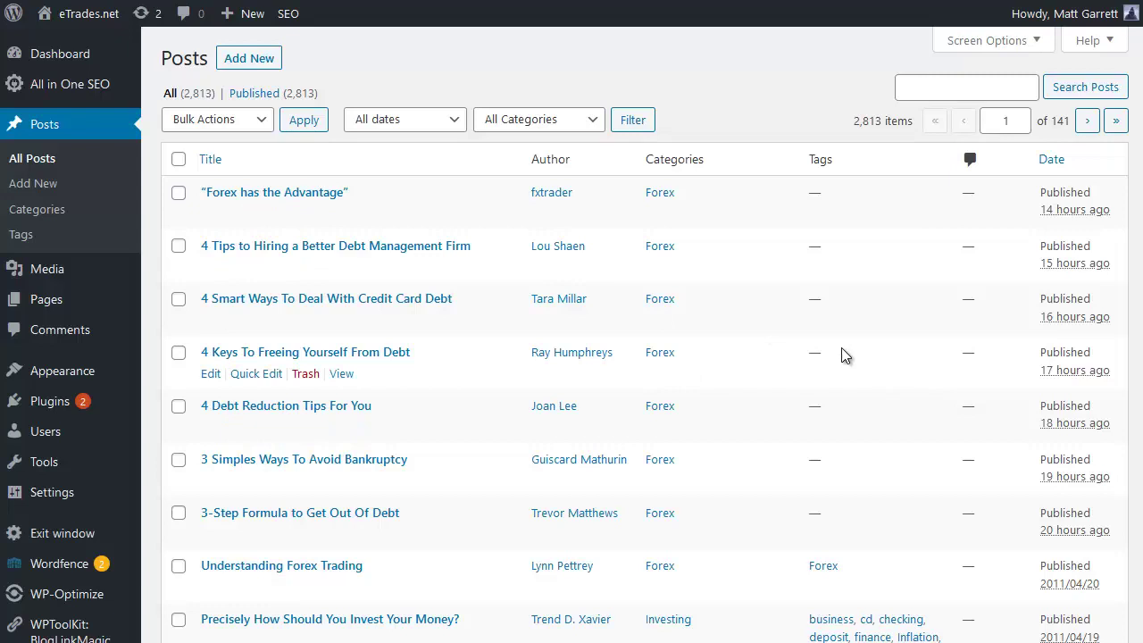
{"action": "scroll", "coordinate": [657, 368], "scroll_direction": "down", "scroll_amount": 1}
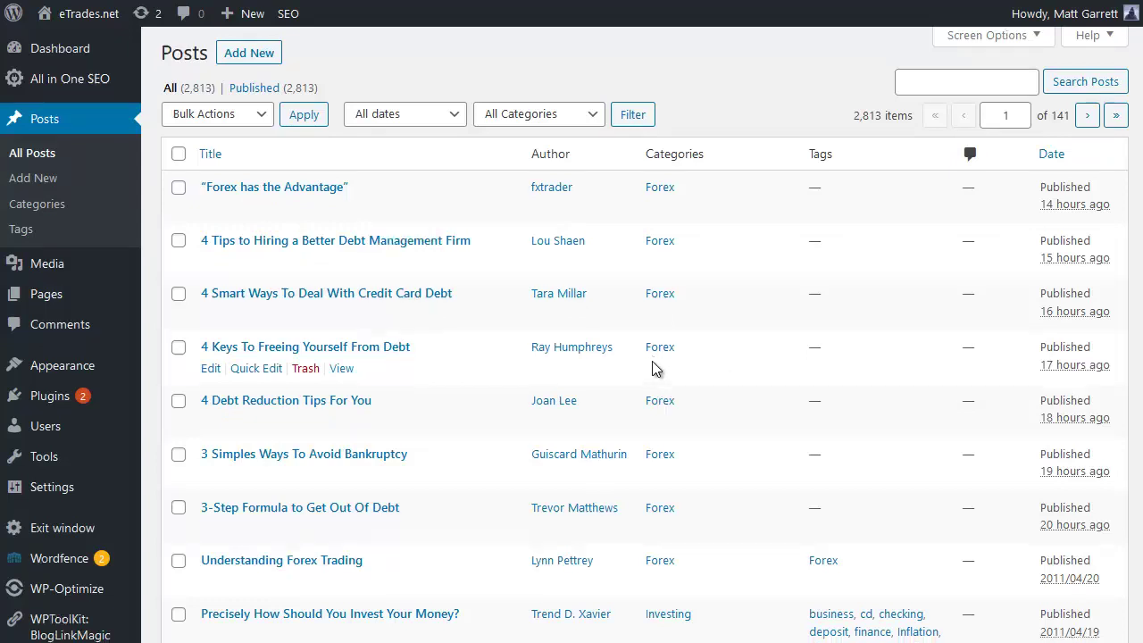
{"action": "scroll", "coordinate": [656, 369], "scroll_direction": "down", "scroll_amount": 1}
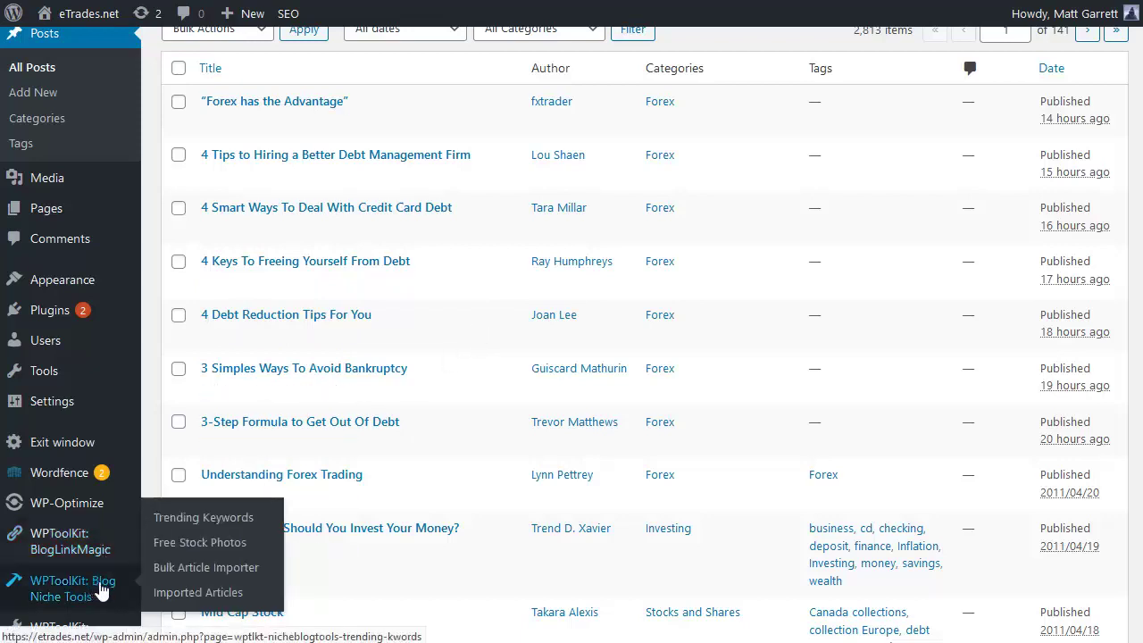
Research trending keywords for 'debt managment' and copy all results to the clipboard
{"action": "mouse_move", "coordinate": [71, 588]}
{"action": "left_click", "coordinate": [203, 517]}
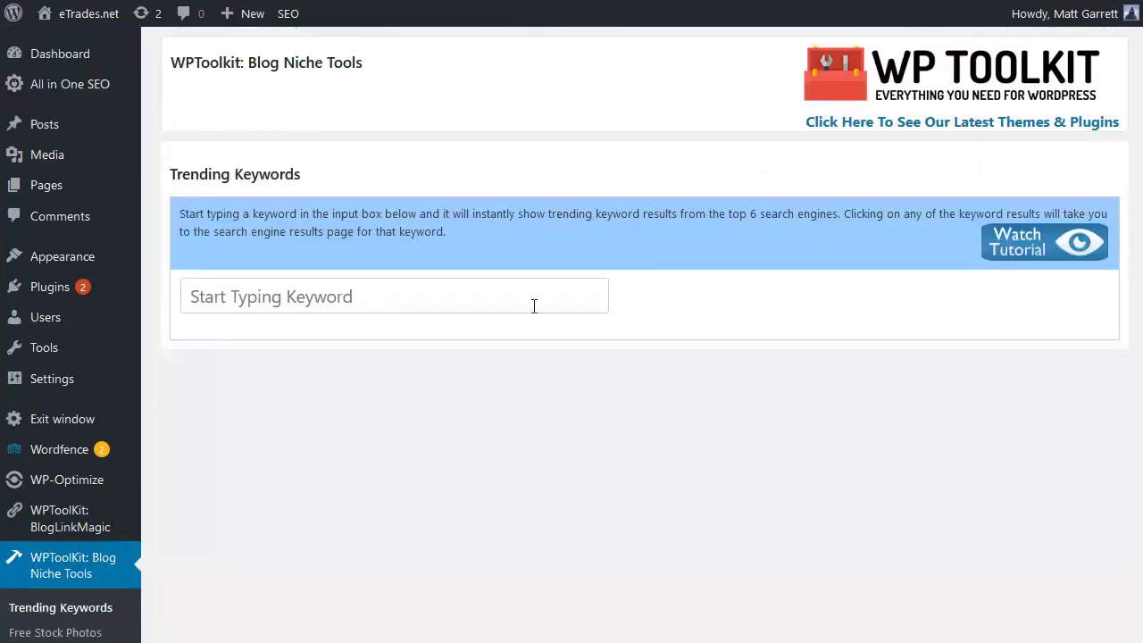
{"action": "left_click", "coordinate": [416, 280]}
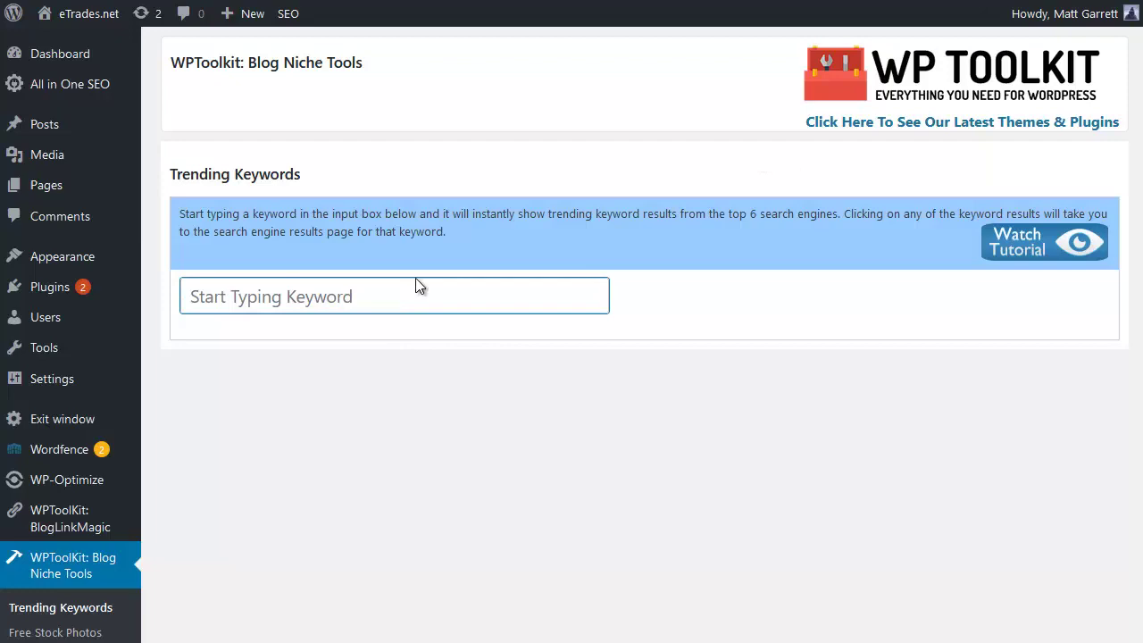
{"action": "type", "text": "debt managment"}
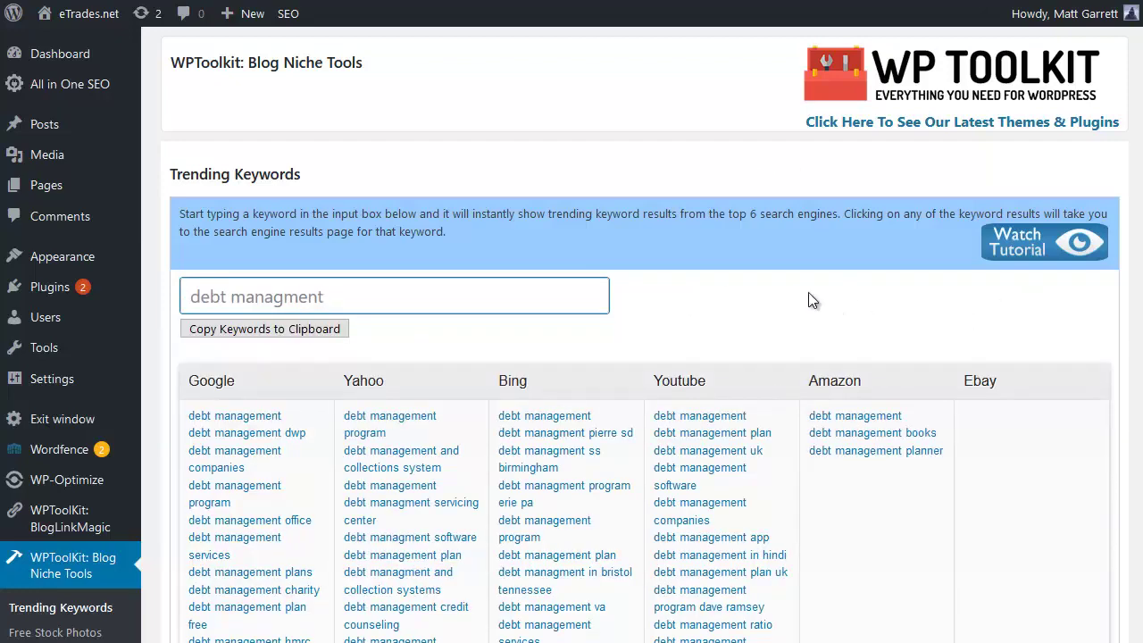
{"action": "scroll", "coordinate": [830, 286], "scroll_direction": "down", "scroll_amount": 1}
{"action": "scroll", "coordinate": [572, 357], "scroll_direction": "down", "scroll_amount": 1}
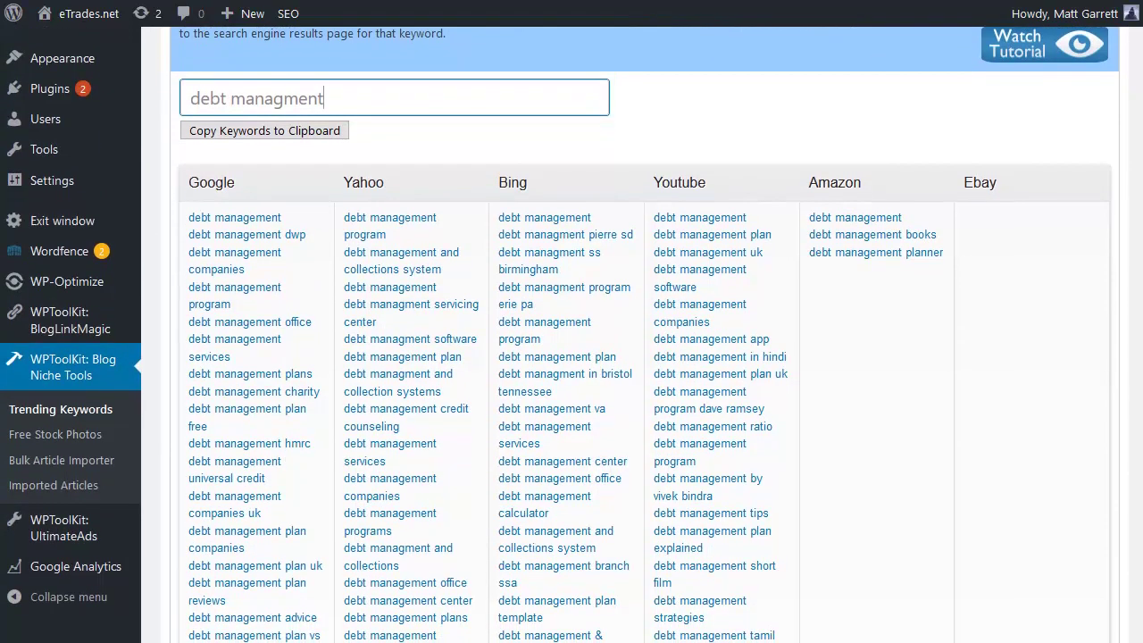
{"action": "scroll", "coordinate": [572, 357], "scroll_direction": "down", "scroll_amount": 1}
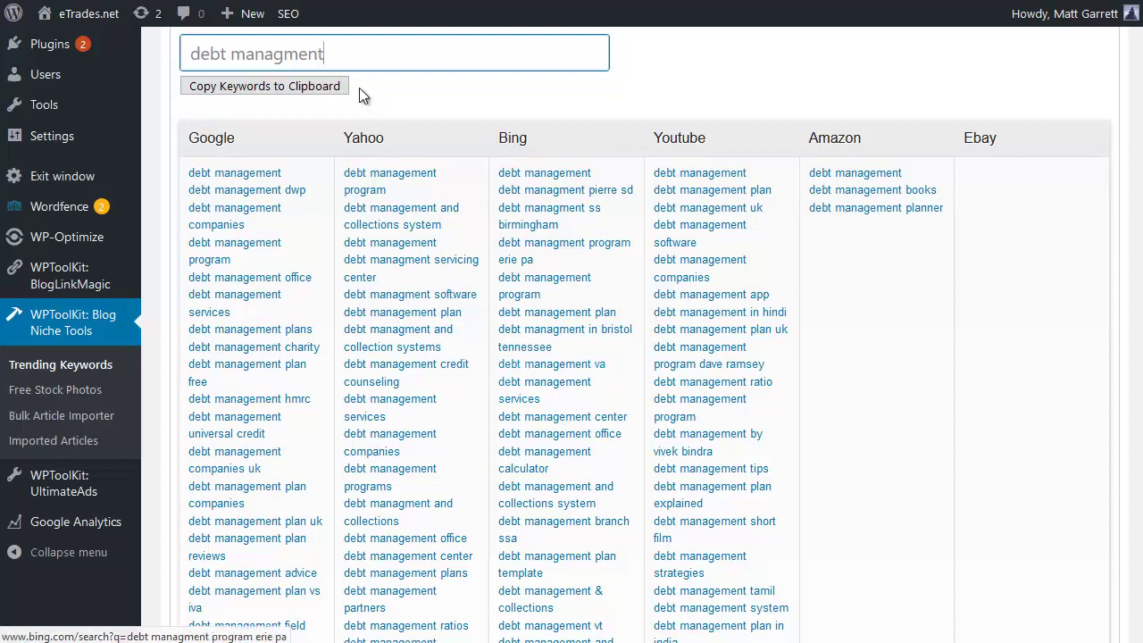
{"action": "left_click", "coordinate": [290, 87]}
{"action": "left_click", "coordinate": [625, 284]}
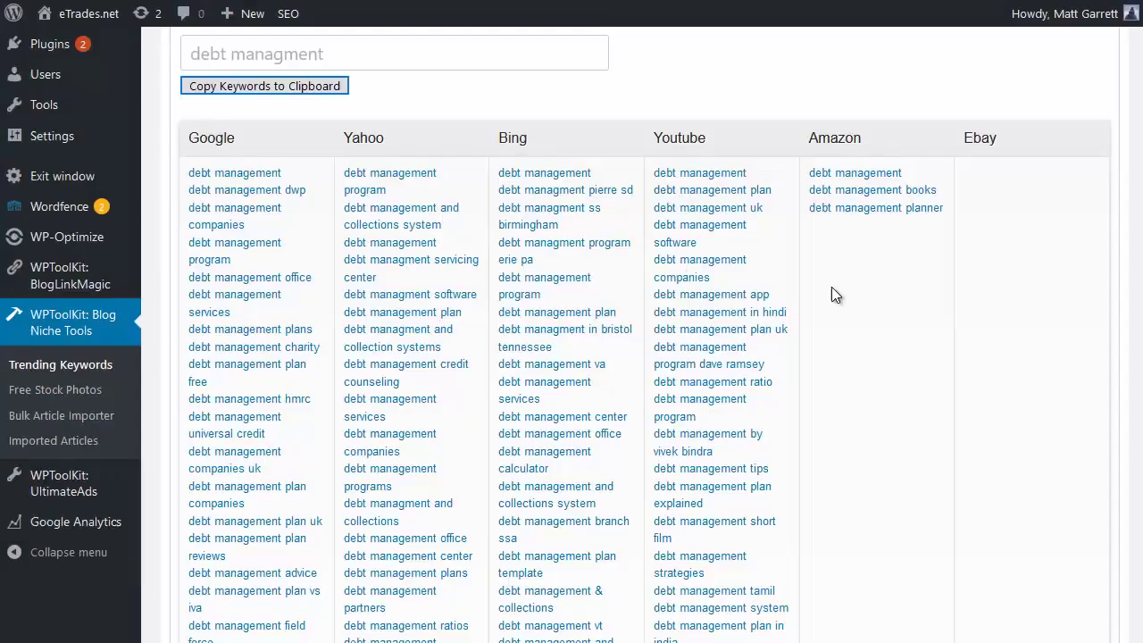
Replace the 'debt managment' text in Notepad with the copied keyword list
{"action": "right_click", "coordinate": [1023, 271]}
{"action": "left_click", "coordinate": [985, 226]}
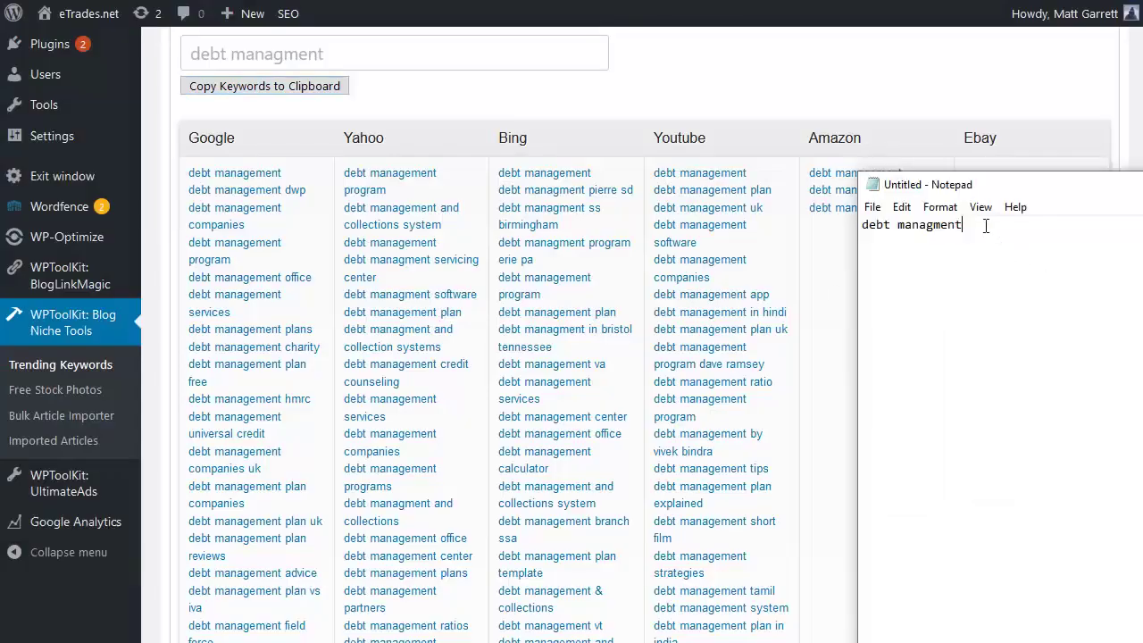
{"action": "left_click_drag", "start_coordinate": [985, 225], "coordinate": [827, 229]}
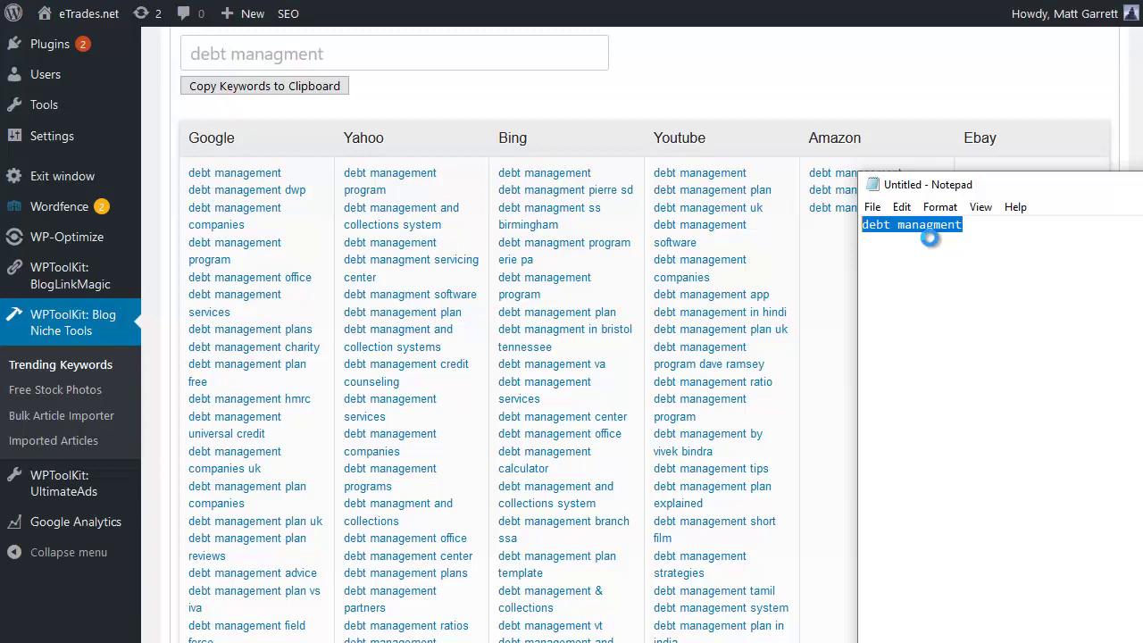
{"action": "key", "text": "ctrl+v"}
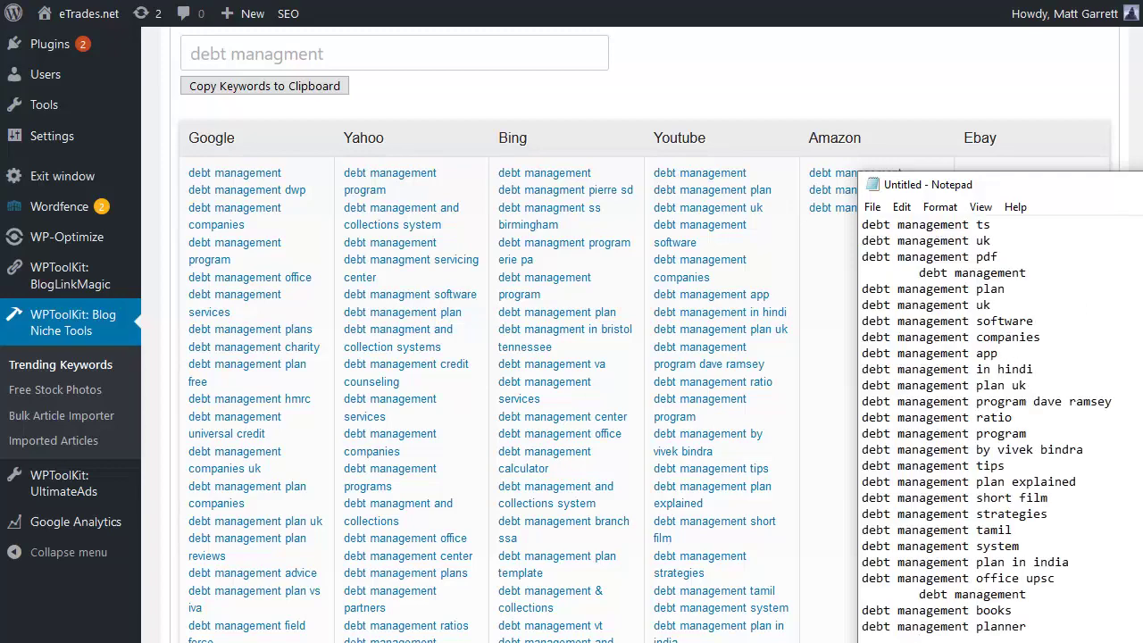
Scroll through the pasted Notepad keyword list and return to the top
{"action": "scroll", "coordinate": [982, 429], "scroll_direction": "up", "scroll_amount": 10}
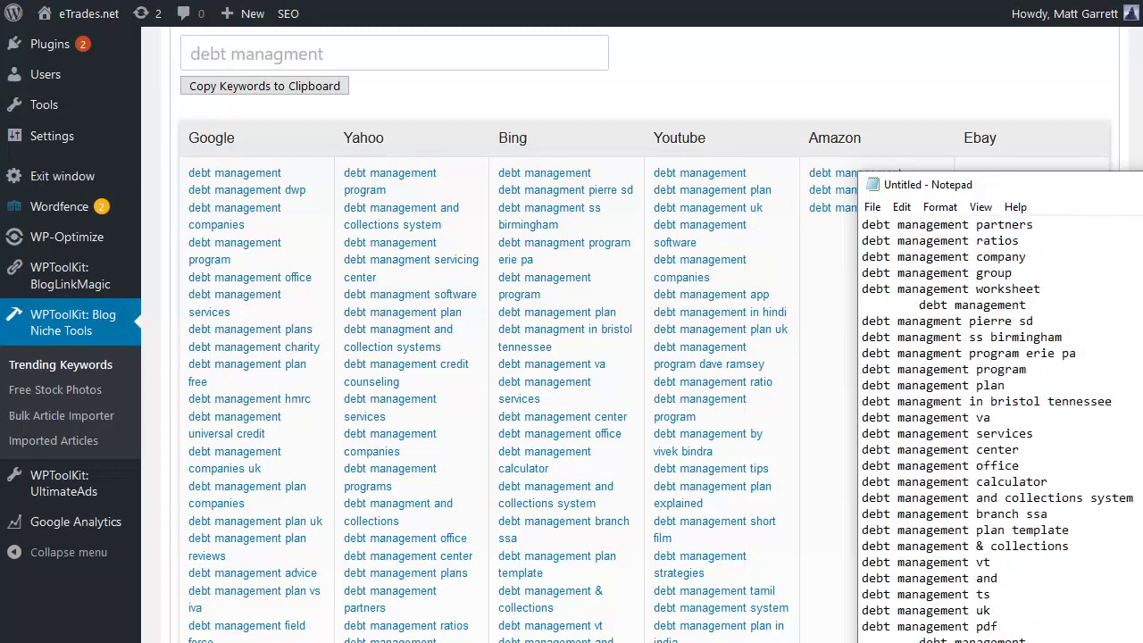
{"action": "scroll", "coordinate": [983, 428], "scroll_direction": "up", "scroll_amount": 10}
{"action": "scroll", "coordinate": [983, 429], "scroll_direction": "down", "scroll_amount": 6}
{"action": "scroll", "coordinate": [982, 429], "scroll_direction": "down", "scroll_amount": 5}
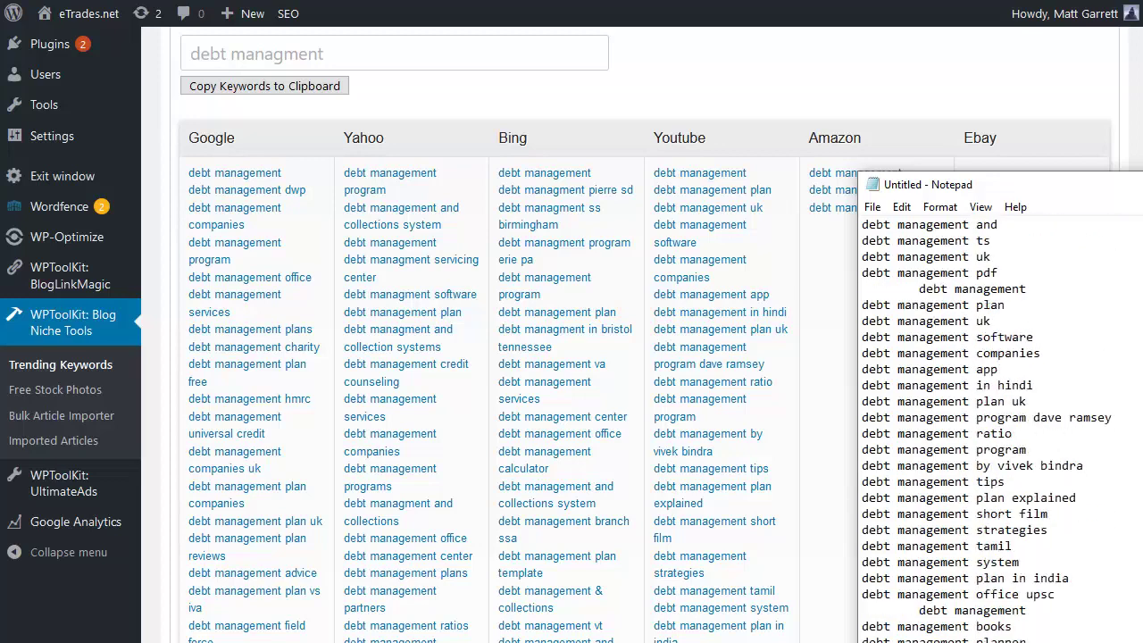
{"action": "scroll", "coordinate": [982, 429], "scroll_direction": "down", "scroll_amount": 1}
{"action": "scroll", "coordinate": [982, 428], "scroll_direction": "up", "scroll_amount": 15}
{"action": "scroll", "coordinate": [982, 428], "scroll_direction": "up", "scroll_amount": 1}
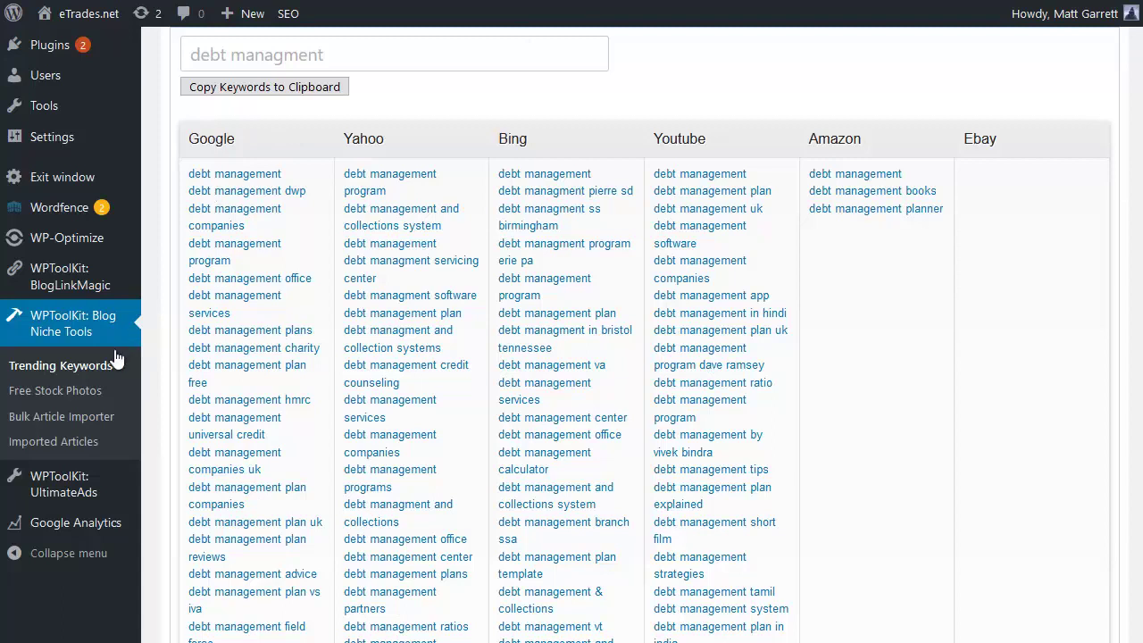
Open Free Stock Photos and enter 'debt' as the search keyword
{"action": "left_click", "coordinate": [91, 398]}
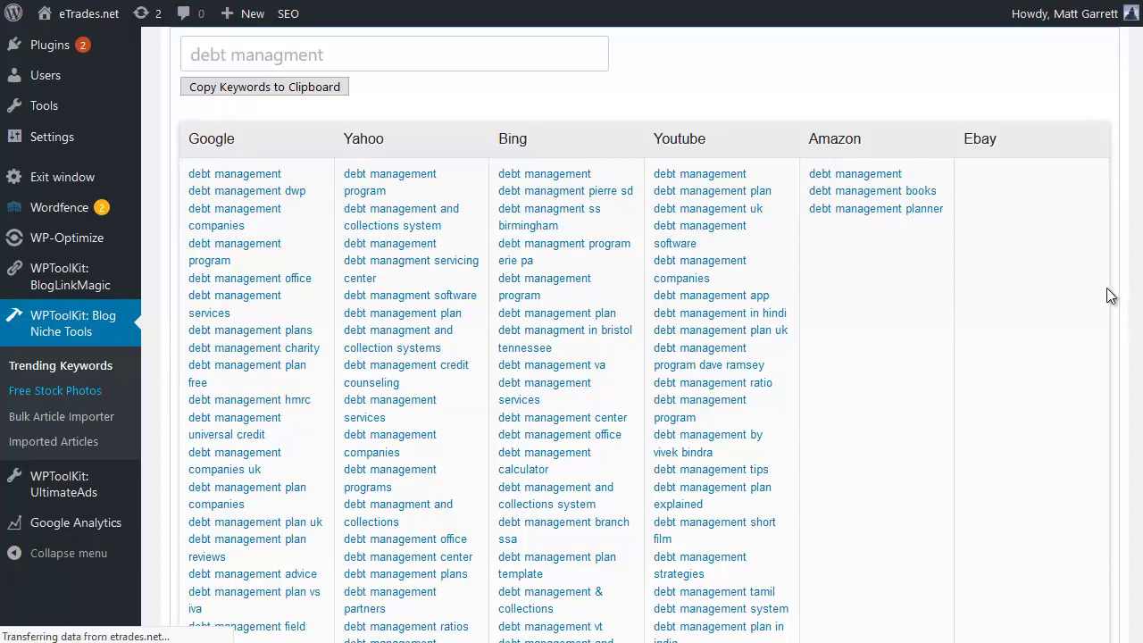
{"action": "scroll", "coordinate": [814, 184], "scroll_direction": "down", "scroll_amount": 1}
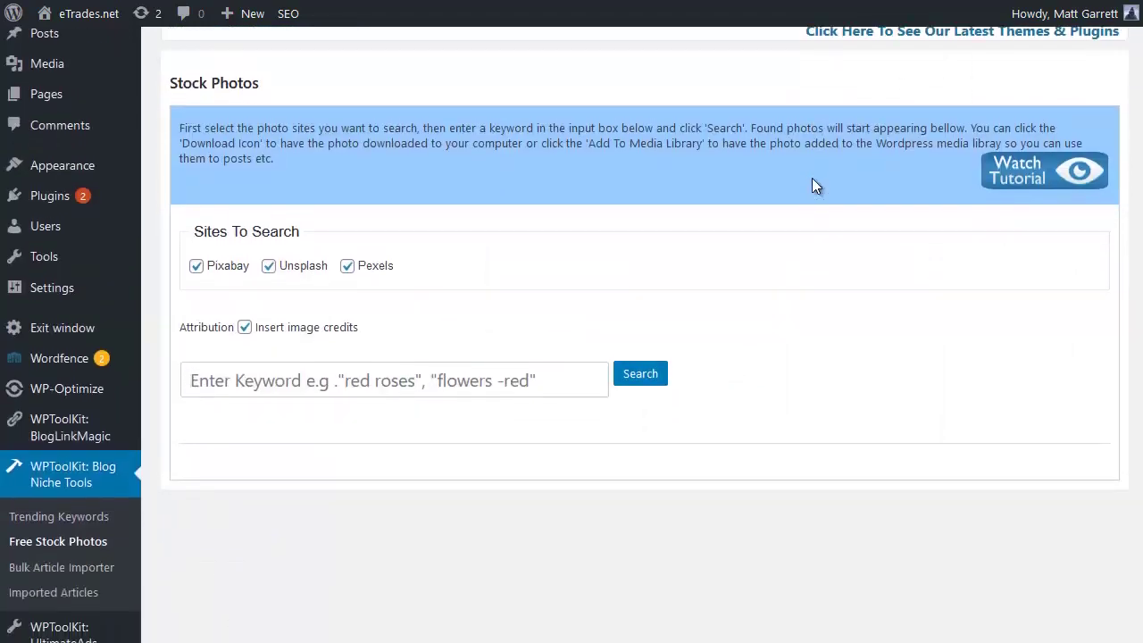
{"action": "scroll", "coordinate": [581, 180], "scroll_direction": "down", "scroll_amount": 1}
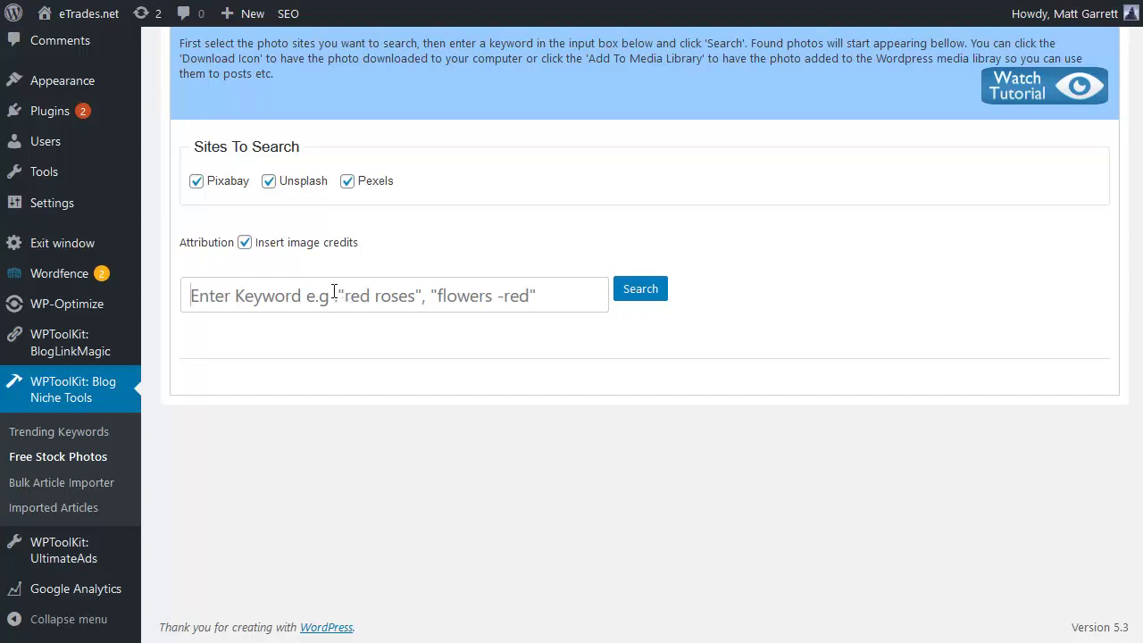
{"action": "left_click", "coordinate": [331, 296]}
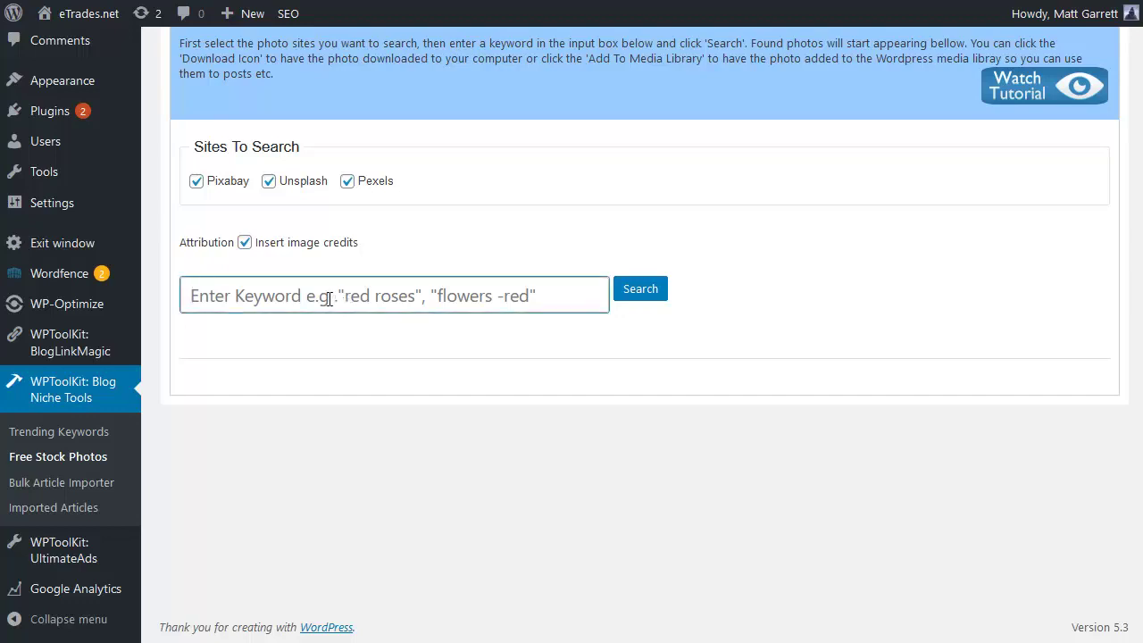
{"action": "type", "text": "deb"}
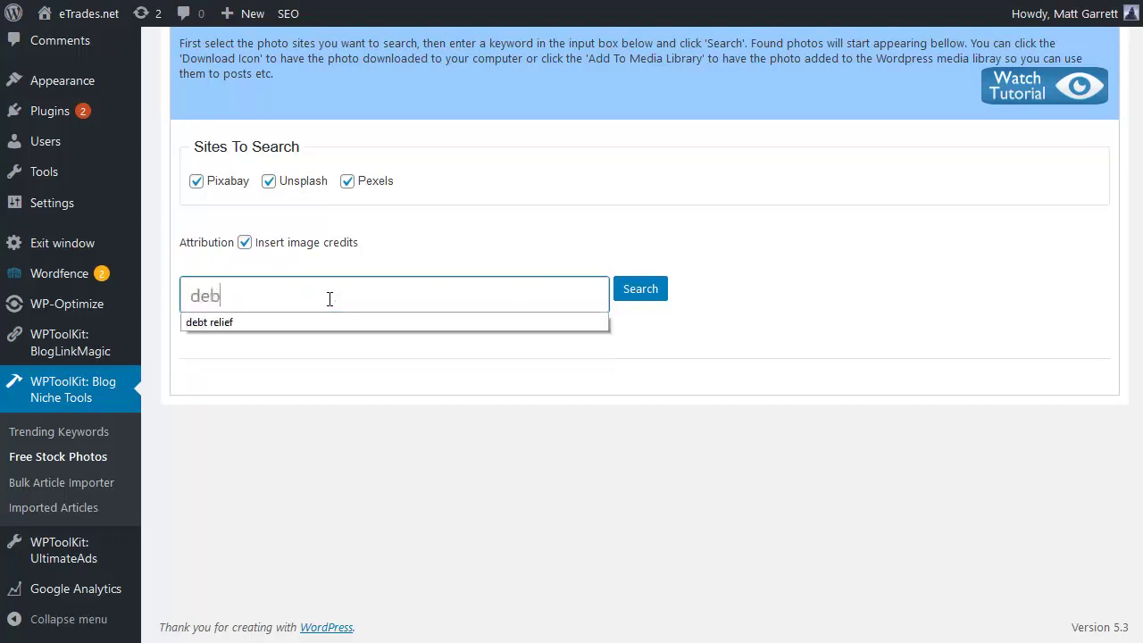
{"action": "type", "text": "t"}
Search stock photos for 'debt' and add the Pixabay clamped-wallet photo to the media library
{"action": "left_click", "coordinate": [649, 292]}
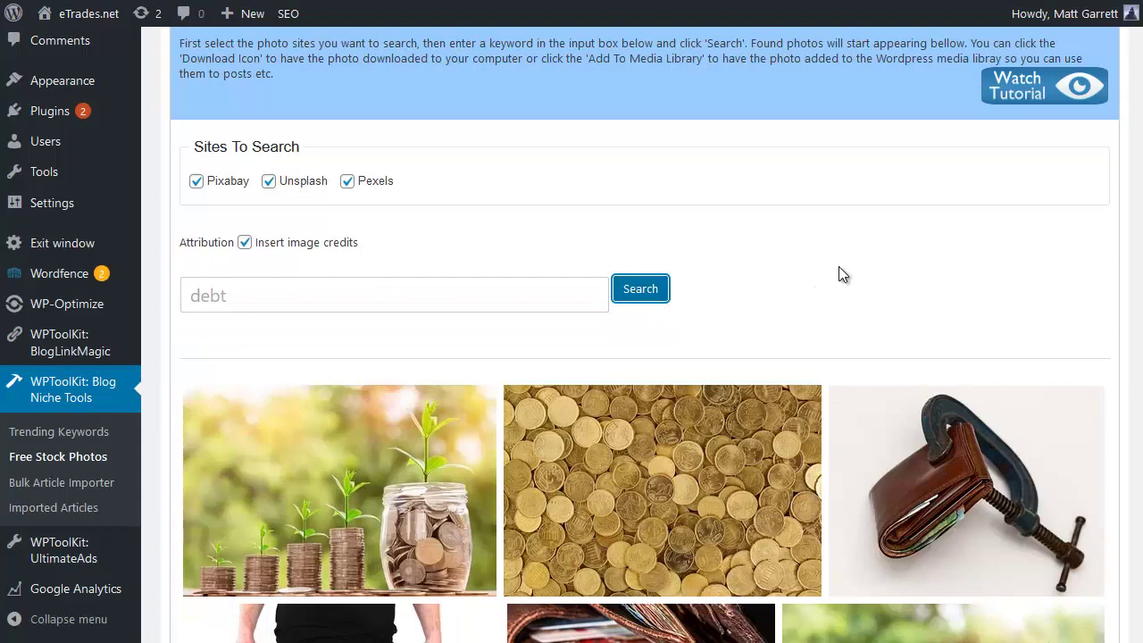
{"action": "scroll", "coordinate": [838, 266], "scroll_direction": "down", "scroll_amount": 2}
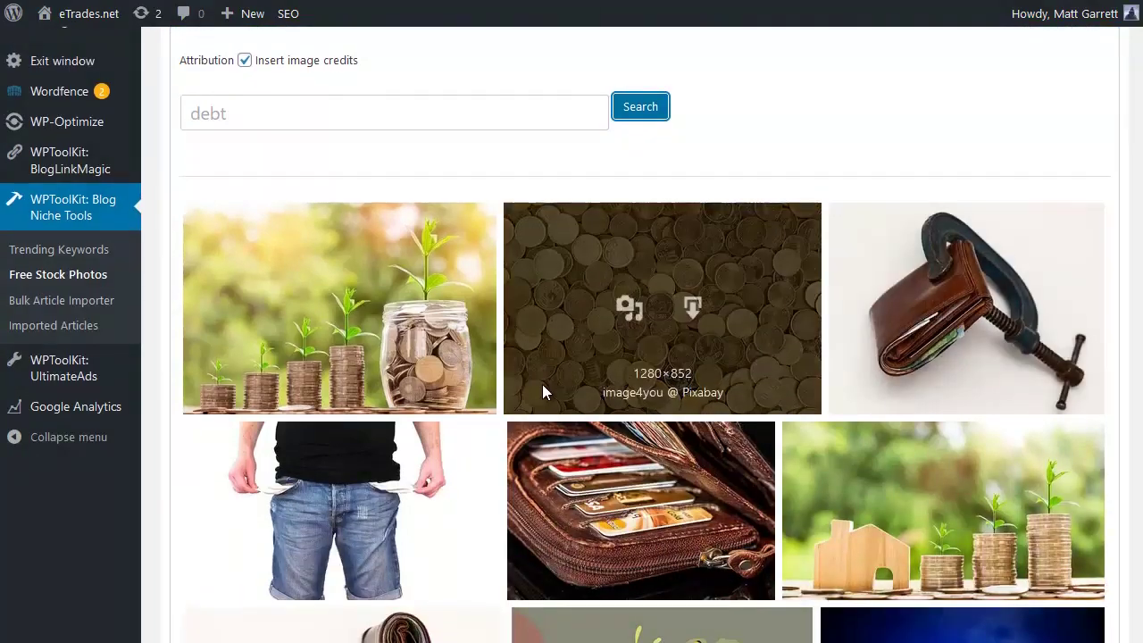
{"action": "scroll", "coordinate": [549, 385], "scroll_direction": "down", "scroll_amount": 1}
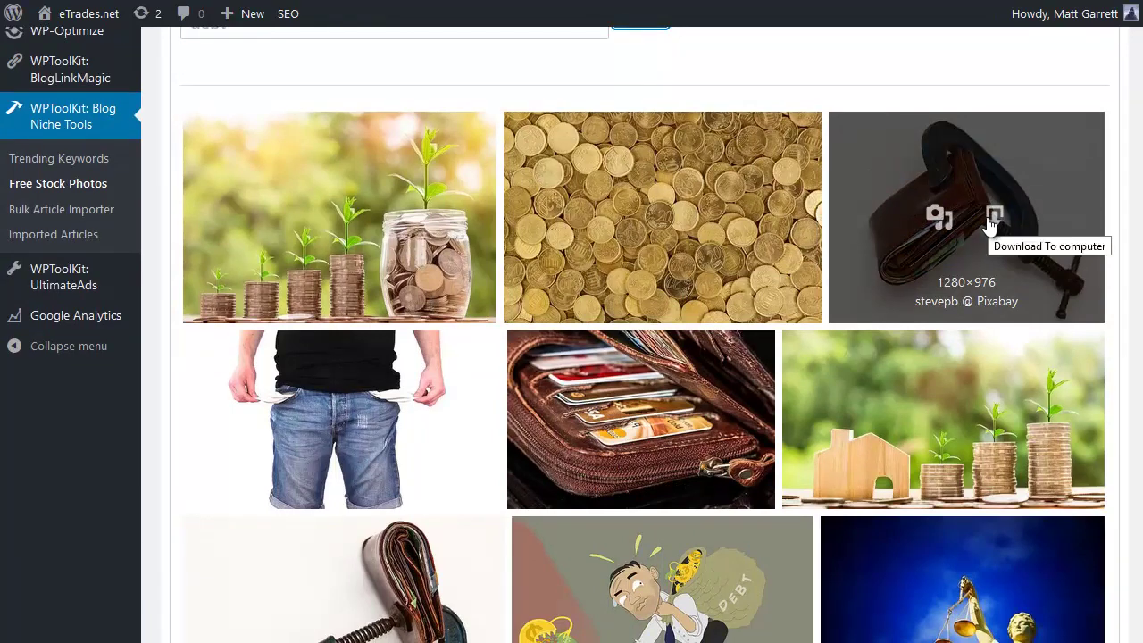
{"action": "left_click", "coordinate": [935, 215]}
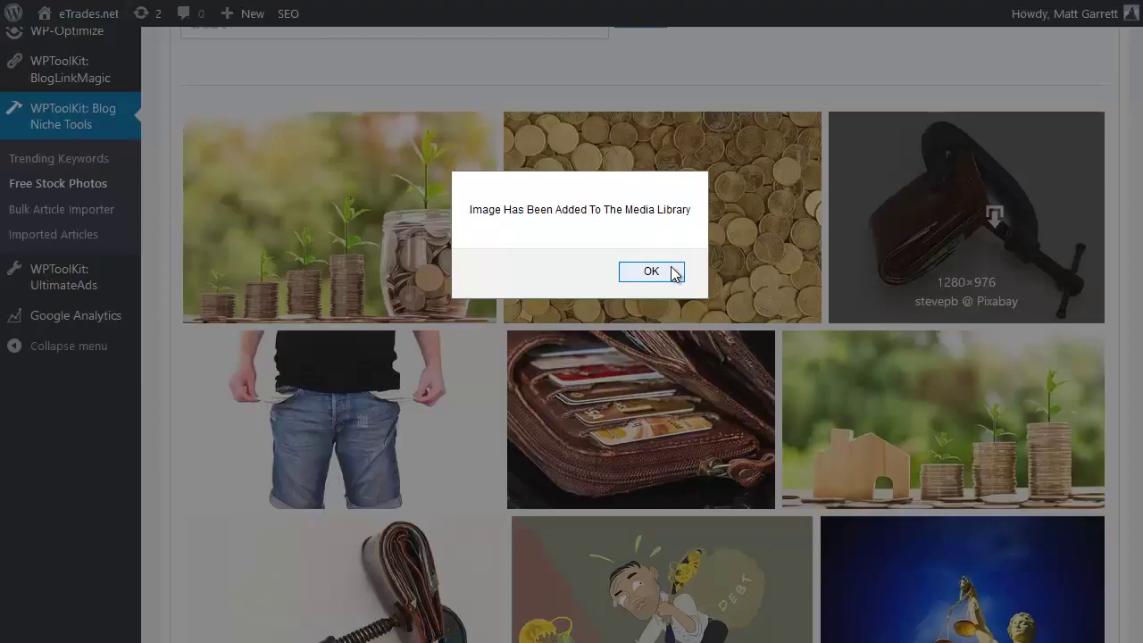
{"action": "left_click", "coordinate": [674, 272]}
{"action": "scroll", "coordinate": [774, 266], "scroll_direction": "down", "scroll_amount": 2}
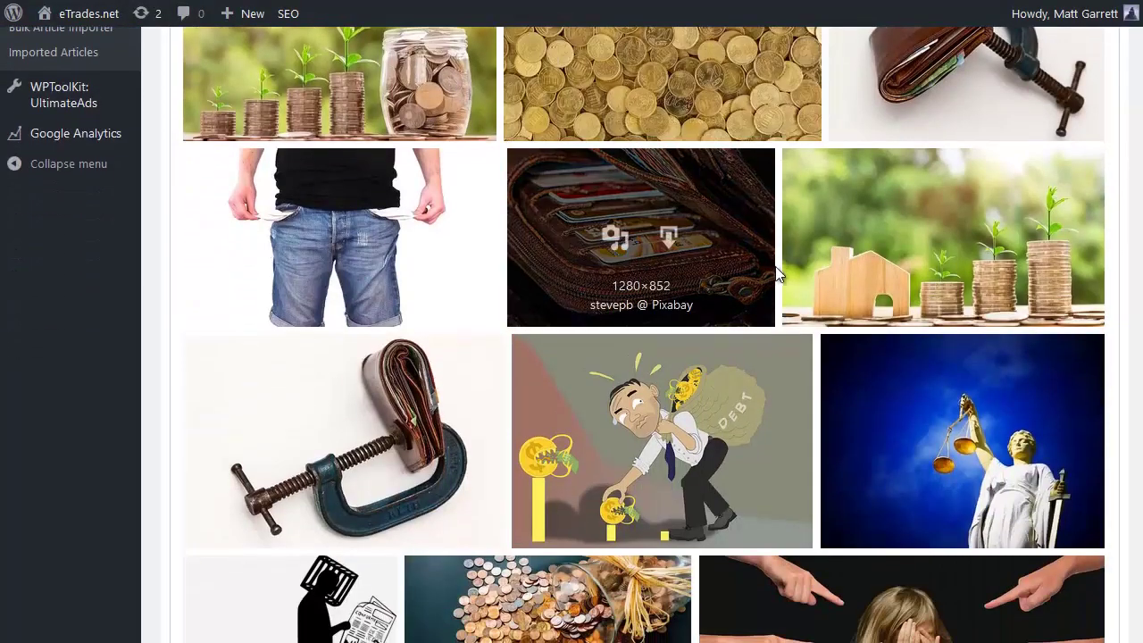
{"action": "scroll", "coordinate": [373, 463], "scroll_direction": "down", "scroll_amount": 2}
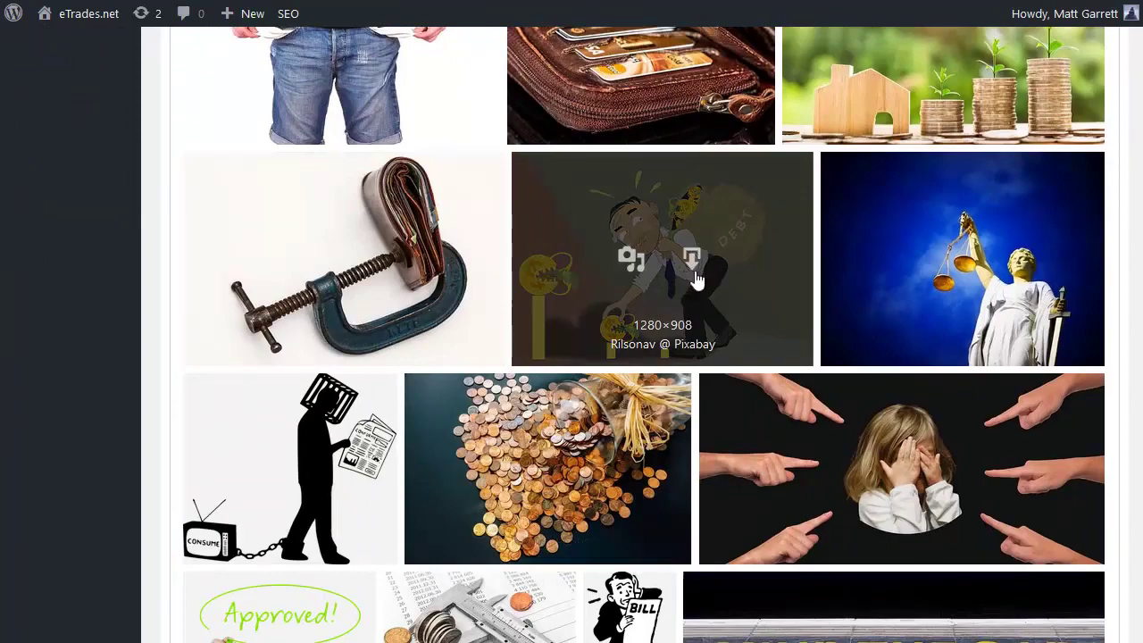
{"action": "scroll", "coordinate": [676, 285], "scroll_direction": "down", "scroll_amount": 2}
{"action": "scroll", "coordinate": [695, 278], "scroll_direction": "down", "scroll_amount": 2}
{"action": "scroll", "coordinate": [696, 272], "scroll_direction": "down", "scroll_amount": 2}
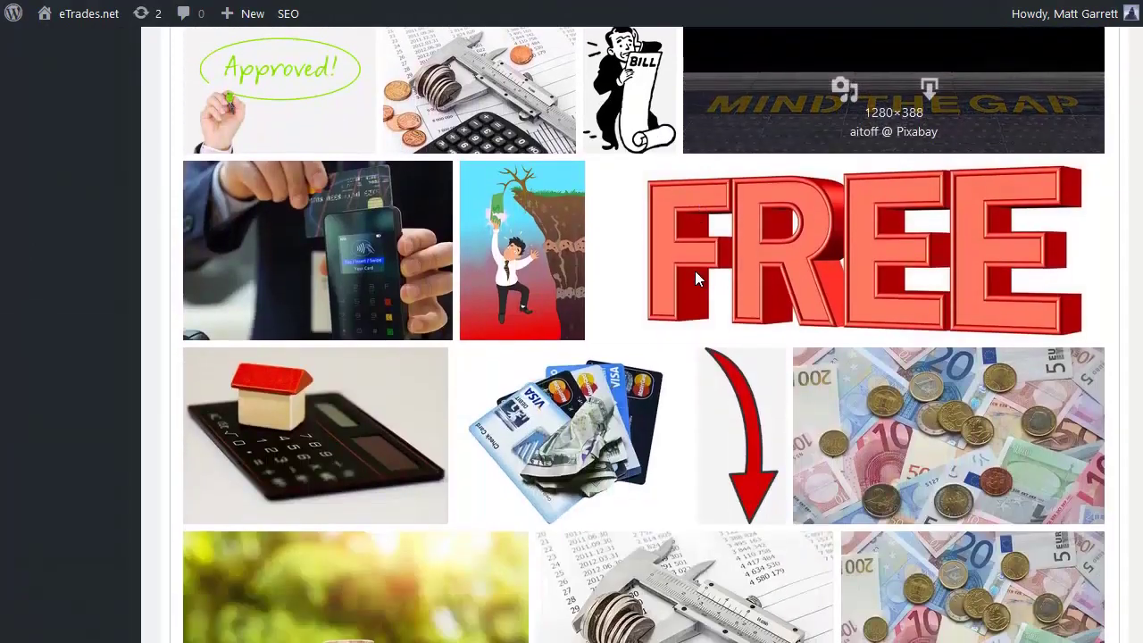
{"action": "scroll", "coordinate": [695, 271], "scroll_direction": "up", "scroll_amount": 7}
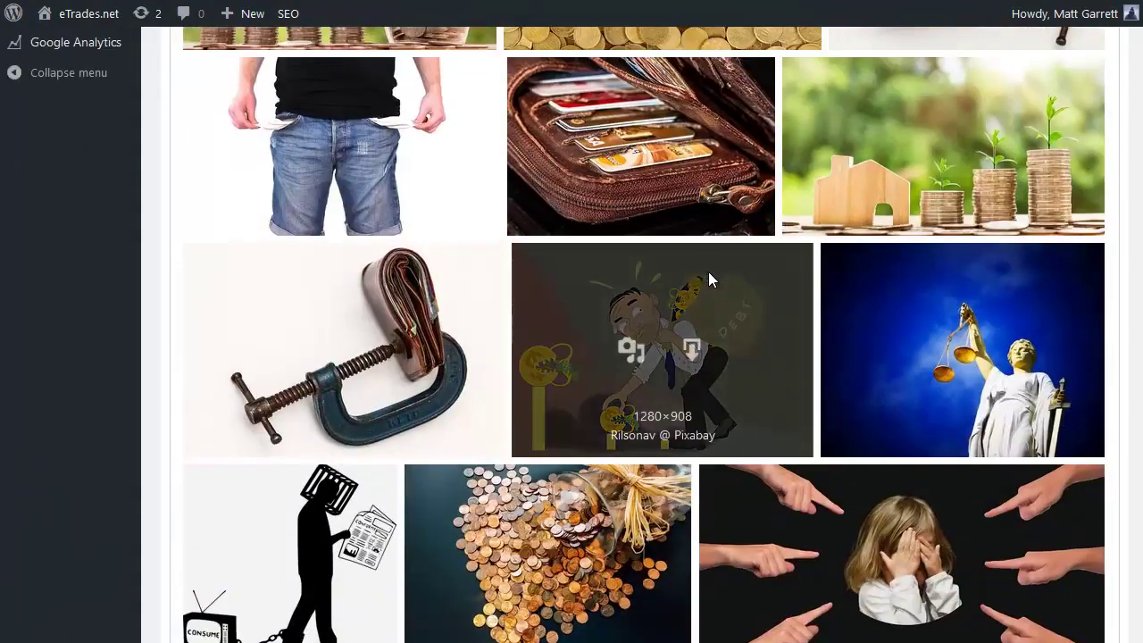
{"action": "scroll", "coordinate": [715, 269], "scroll_direction": "up", "scroll_amount": 5}
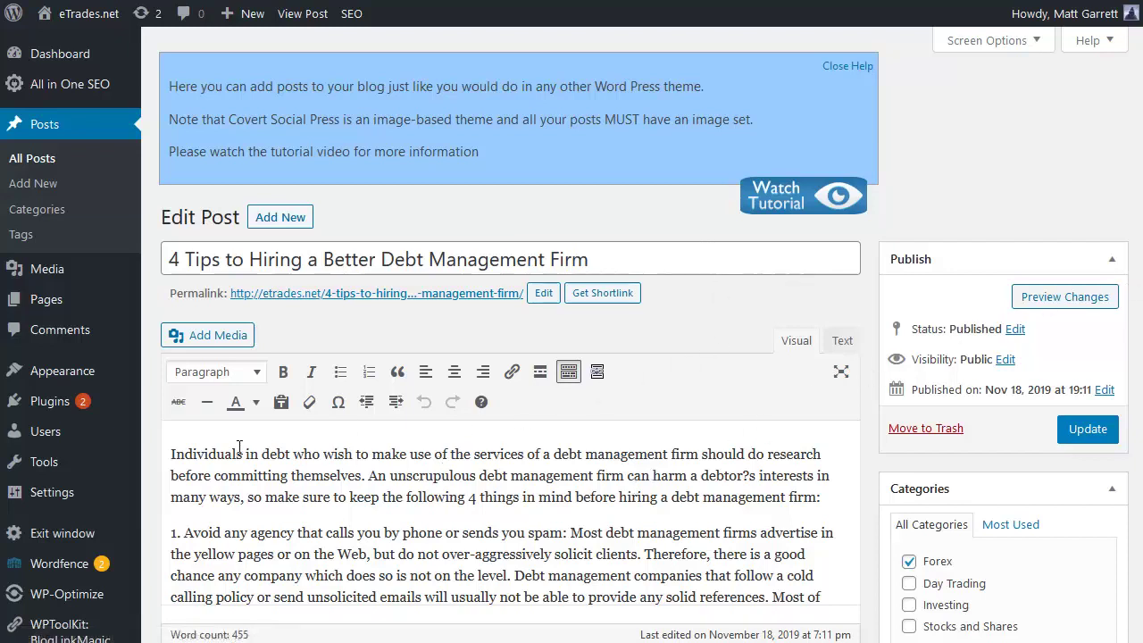
Insert the clamped-wallet Pixabay photo above the post's opening 'Individuals' paragraph
{"action": "left_click", "coordinate": [170, 453]}
{"action": "scroll", "coordinate": [298, 475], "scroll_direction": "down", "scroll_amount": 2}
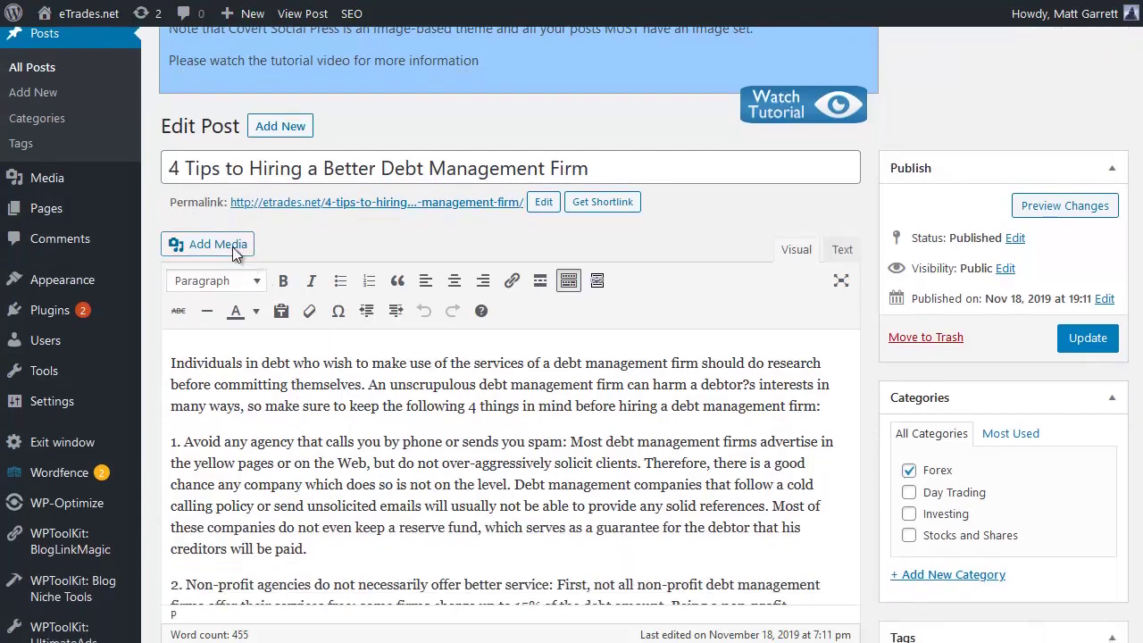
{"action": "left_click", "coordinate": [235, 252]}
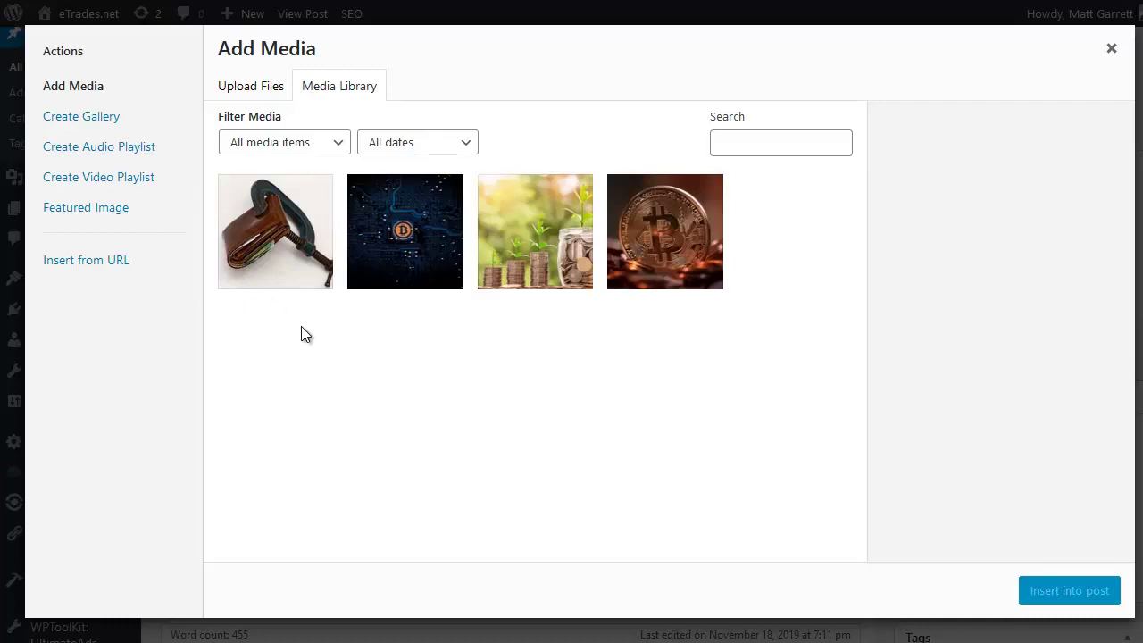
{"action": "left_click", "coordinate": [277, 233]}
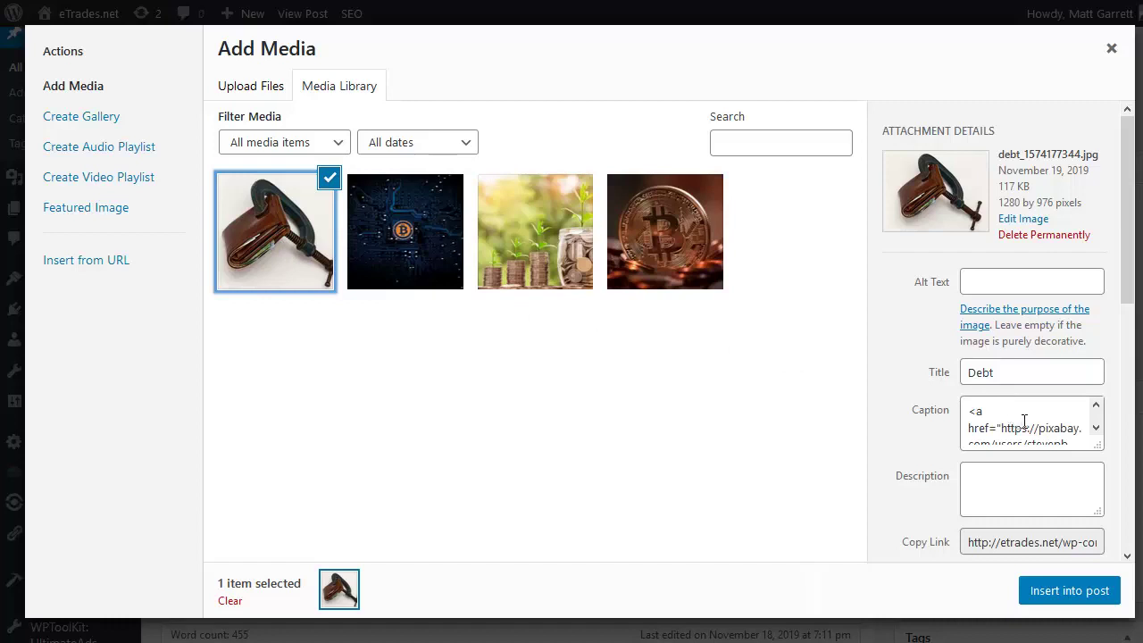
{"action": "left_click", "coordinate": [1070, 593]}
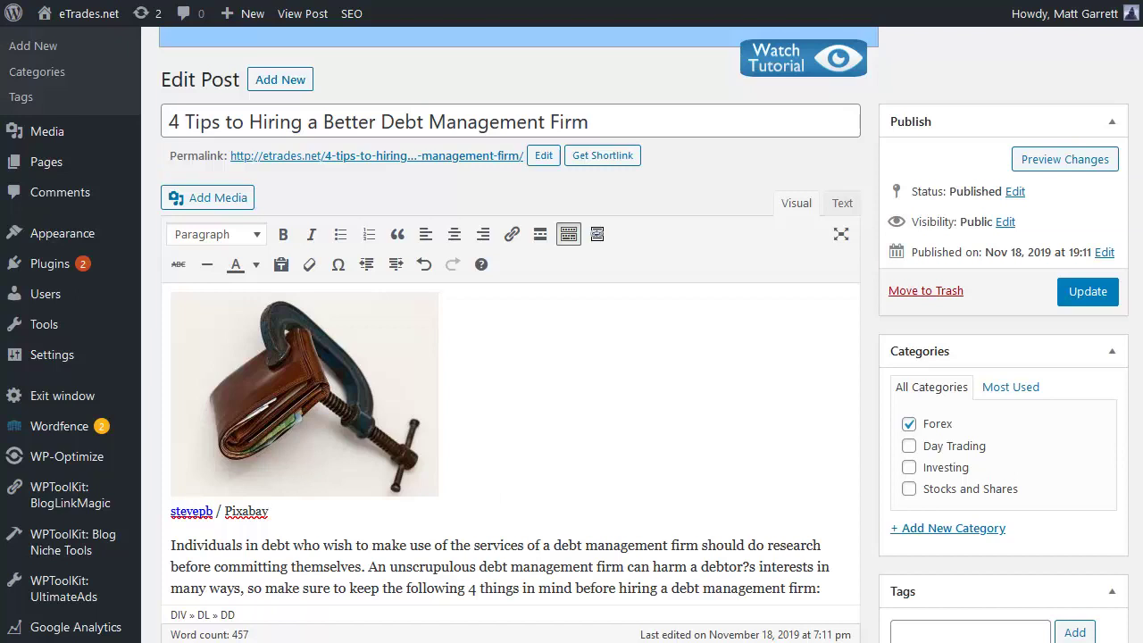
Update the post, then select 'debt management plan companies' in the Notepad keyword list
{"action": "left_click", "coordinate": [1112, 293]}
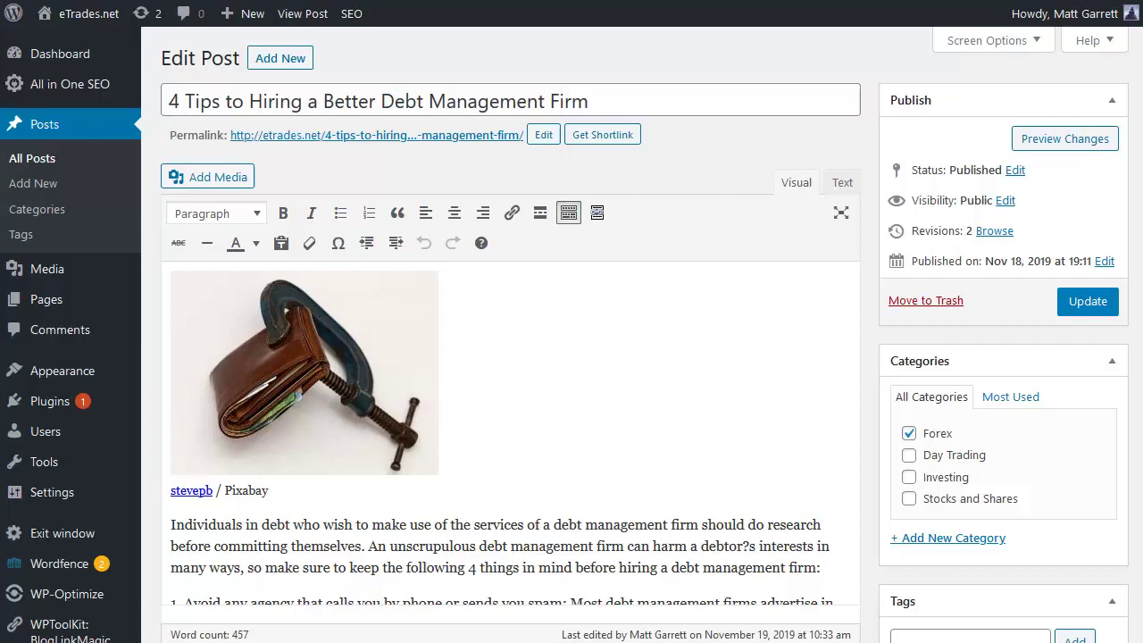
{"action": "key", "text": "alt+Tab"}
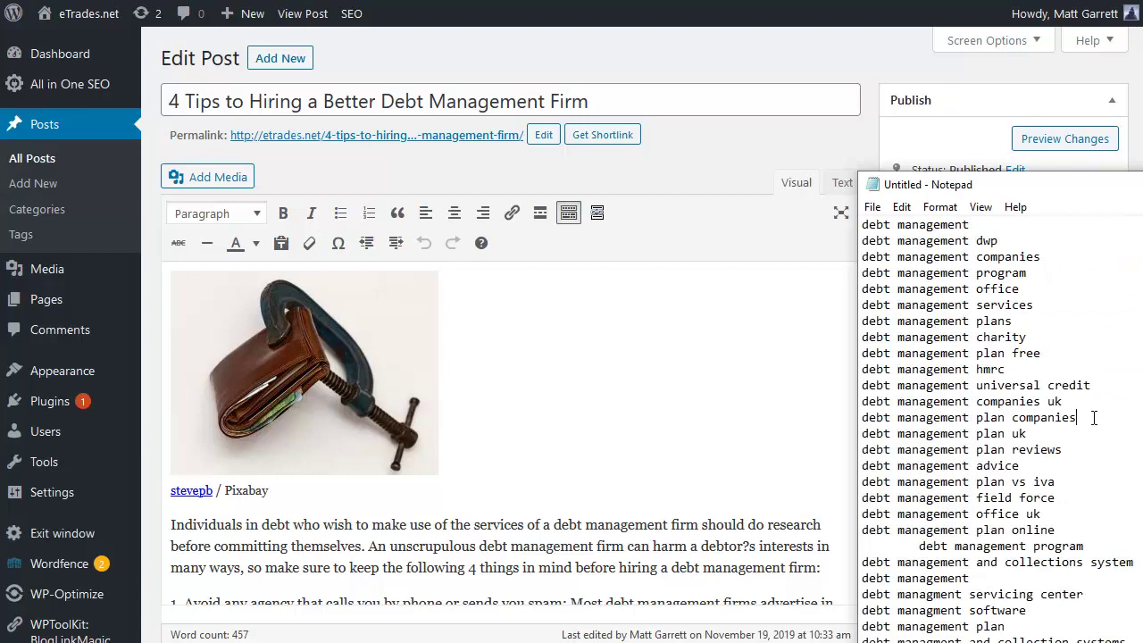
{"action": "left_click_drag", "start_coordinate": [1093, 417], "coordinate": [845, 422]}
{"action": "key", "text": "ctrl+c"}
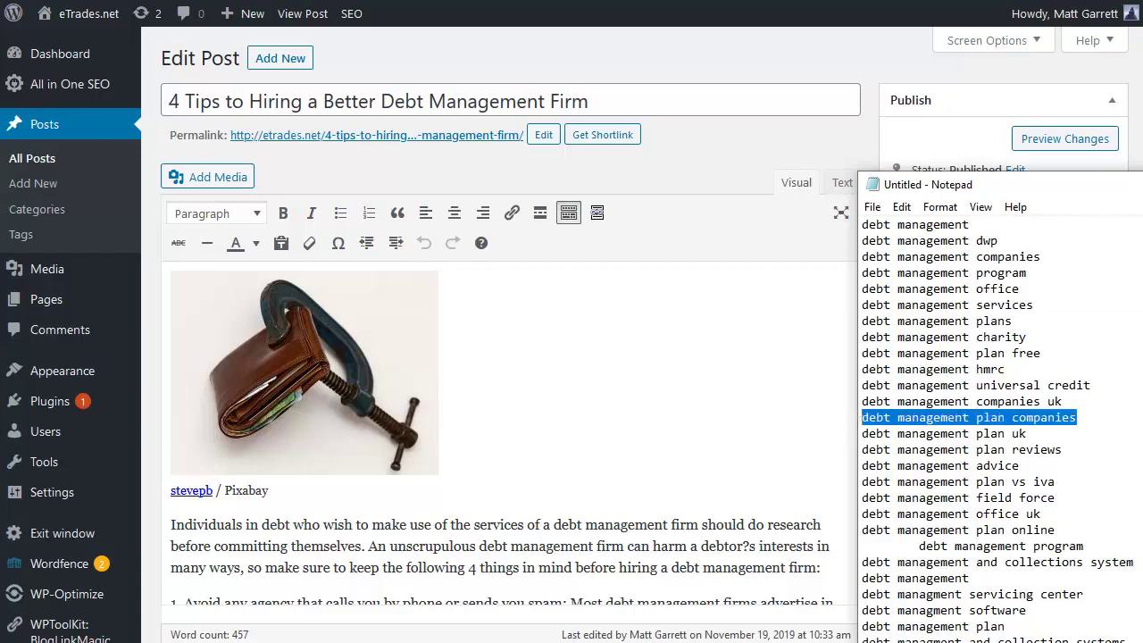
{"action": "scroll", "coordinate": [996, 429], "scroll_direction": "down", "scroll_amount": 3}
{"action": "scroll", "coordinate": [995, 428], "scroll_direction": "down", "scroll_amount": 2}
{"action": "scroll", "coordinate": [996, 429], "scroll_direction": "down", "scroll_amount": 3}
{"action": "scroll", "coordinate": [996, 429], "scroll_direction": "down", "scroll_amount": 1}
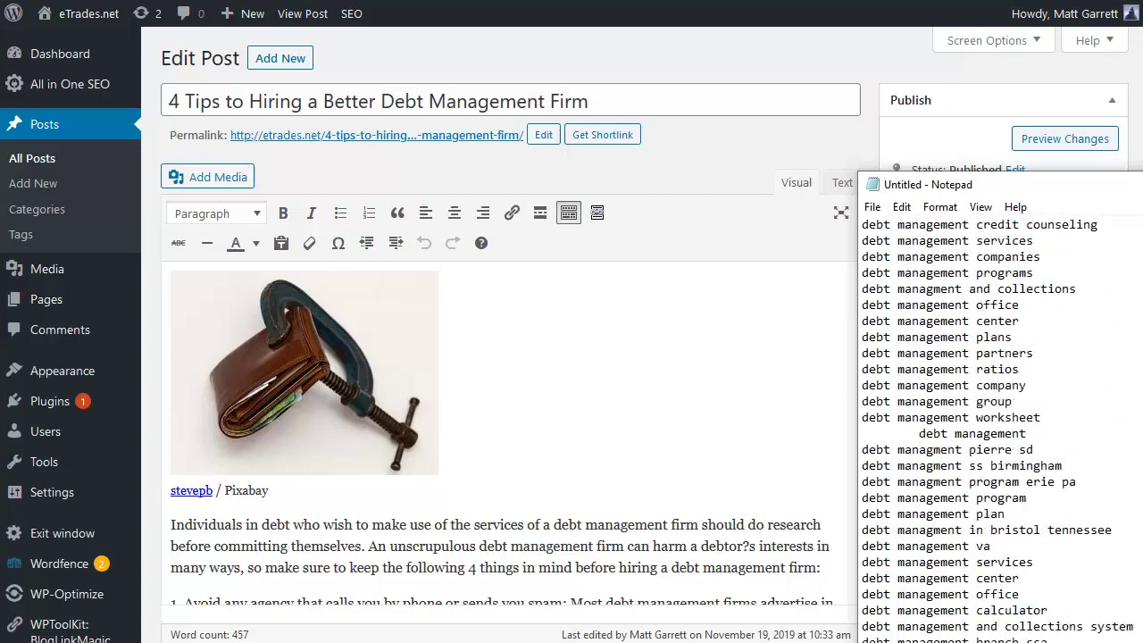
{"action": "scroll", "coordinate": [996, 429], "scroll_direction": "down", "scroll_amount": 2}
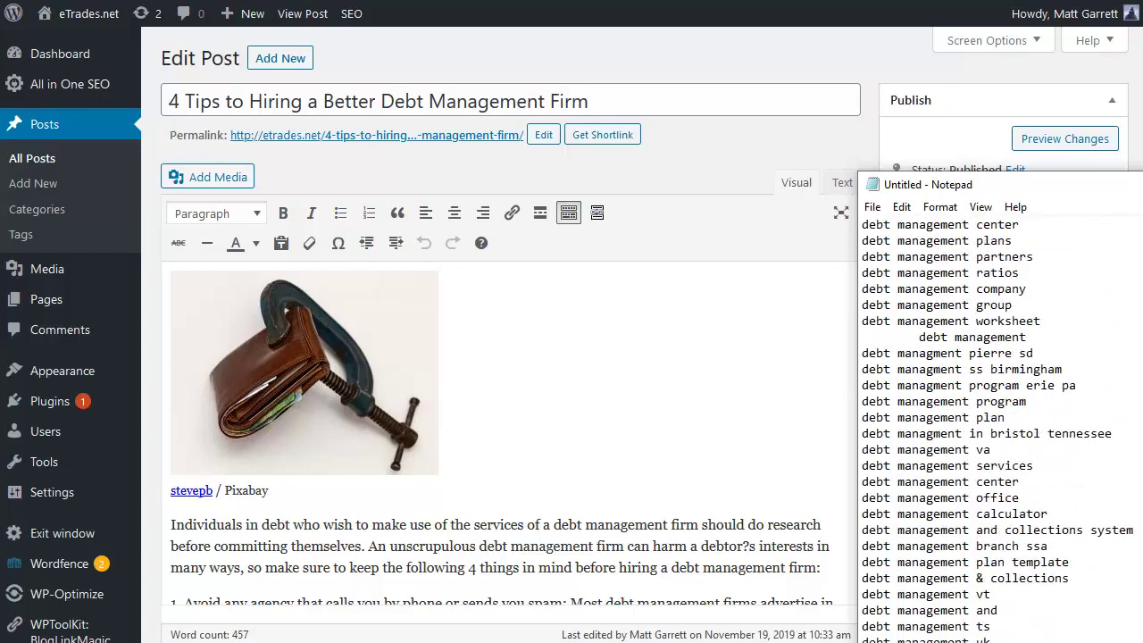
Add 'debt management plan companies' below the image credit as a Heading 2
{"action": "left_click", "coordinate": [854, 56]}
{"action": "scroll", "coordinate": [747, 382], "scroll_direction": "down", "scroll_amount": 2}
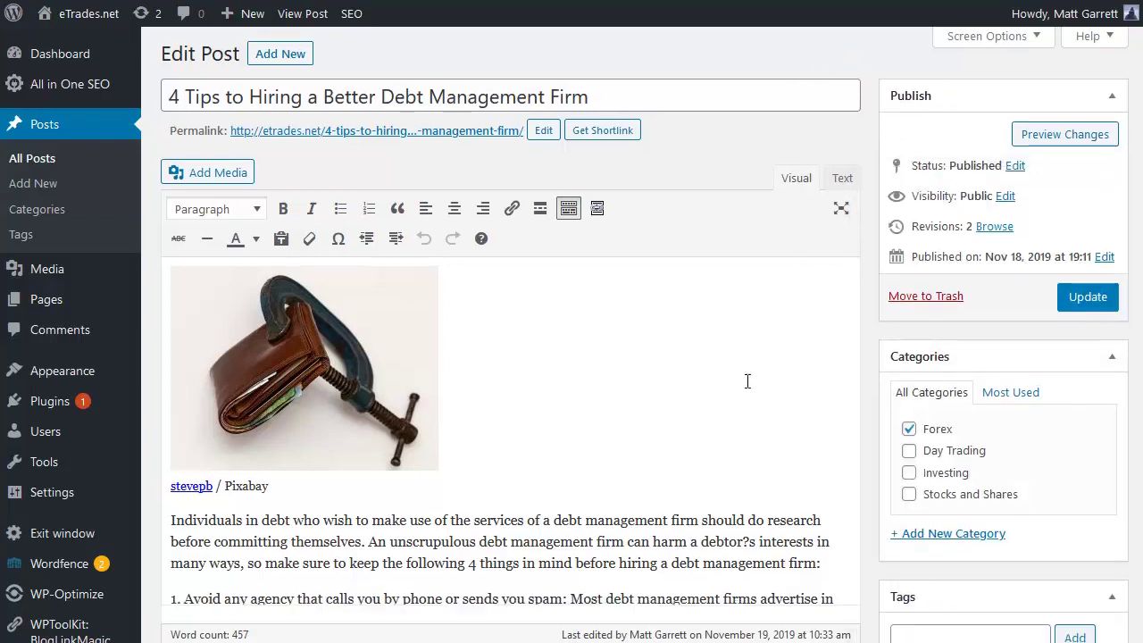
{"action": "left_click", "coordinate": [309, 317]}
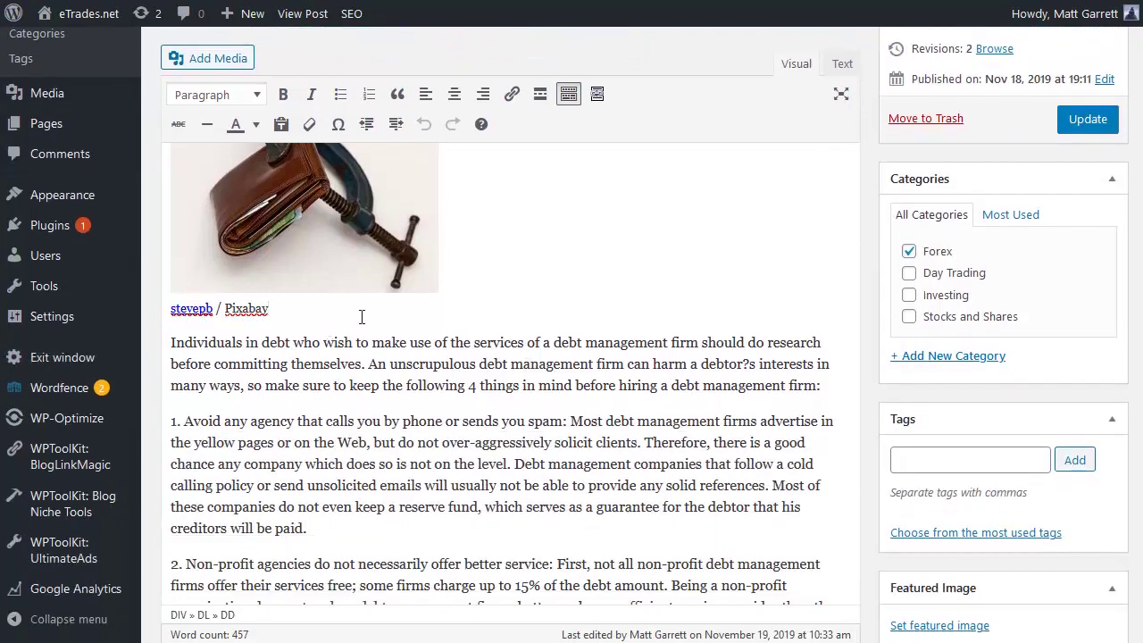
{"action": "key", "text": "Return"}
{"action": "key", "text": "ctrl+v"}
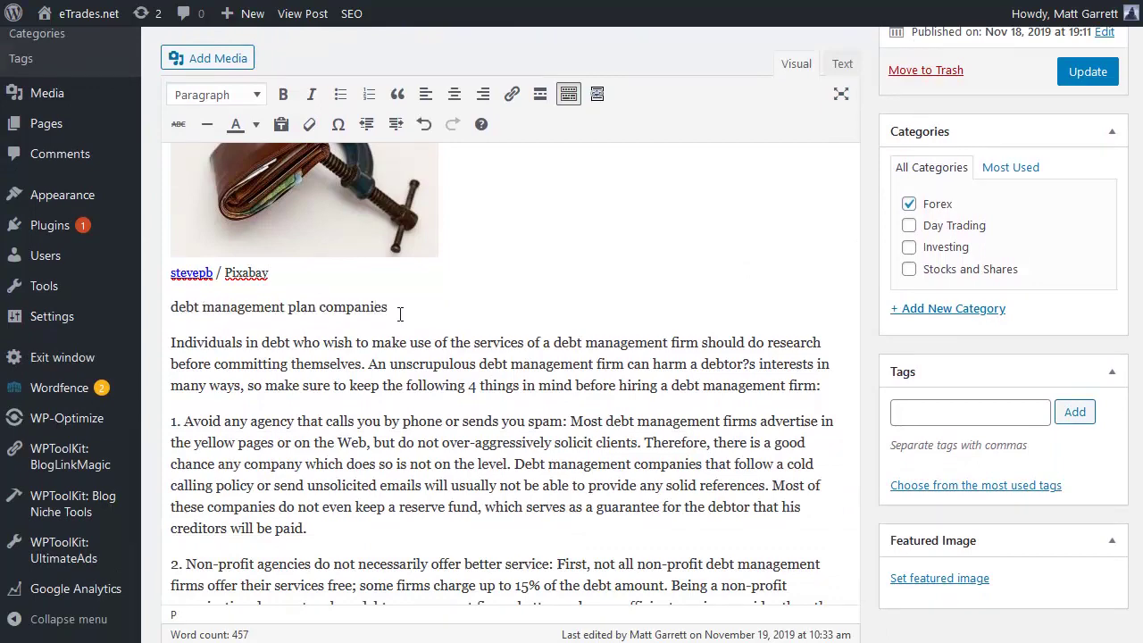
{"action": "left_click_drag", "start_coordinate": [390, 307], "coordinate": [169, 307]}
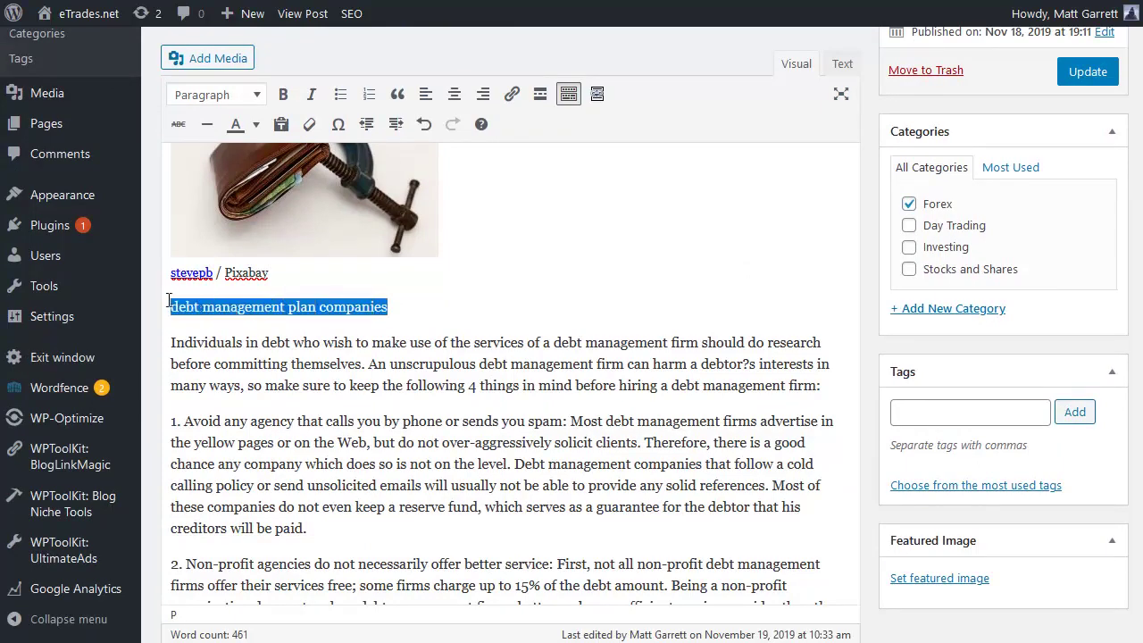
{"action": "left_click", "coordinate": [256, 95]}
{"action": "left_click", "coordinate": [258, 199]}
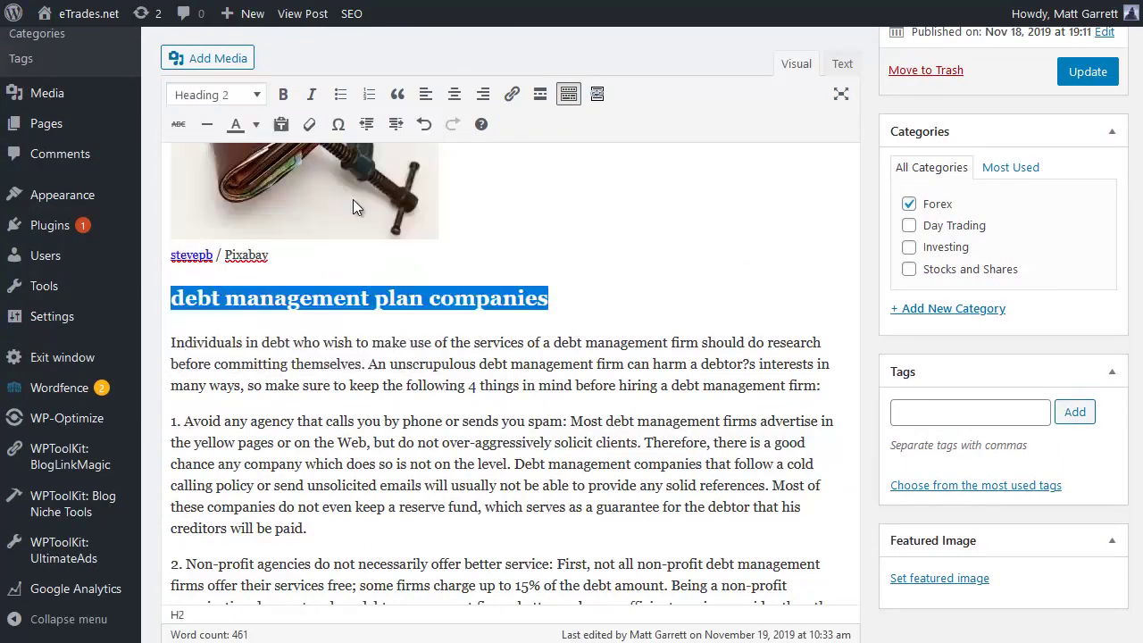
Add 'debt management plan companies' as a post tag
{"action": "left_click", "coordinate": [952, 411]}
{"action": "key", "text": "ctrl+v"}
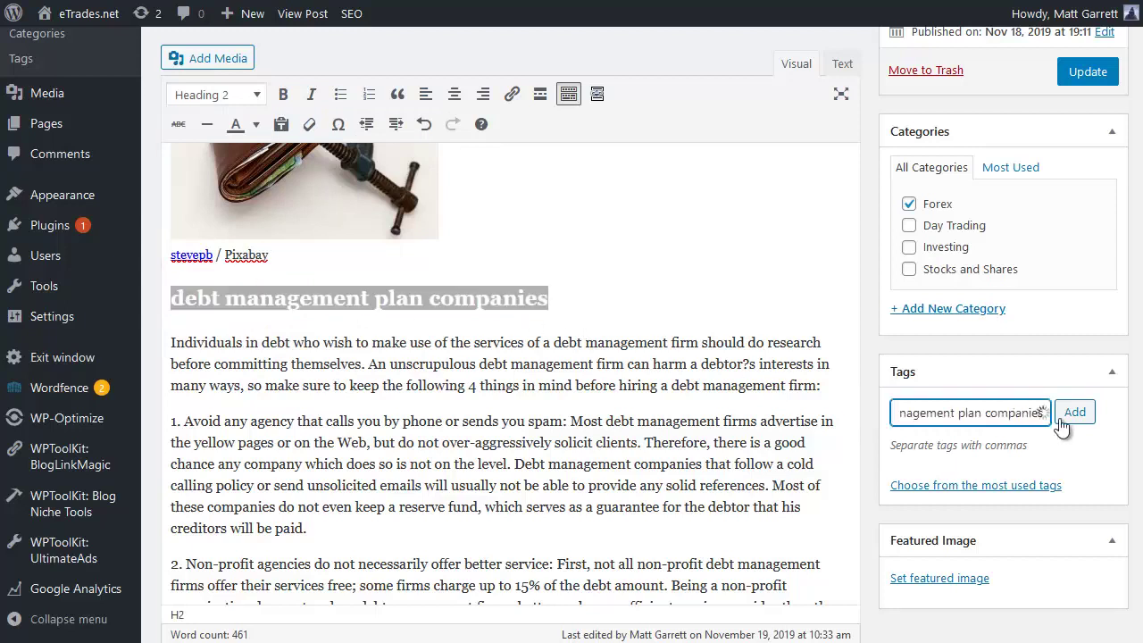
{"action": "left_click", "coordinate": [1078, 418]}
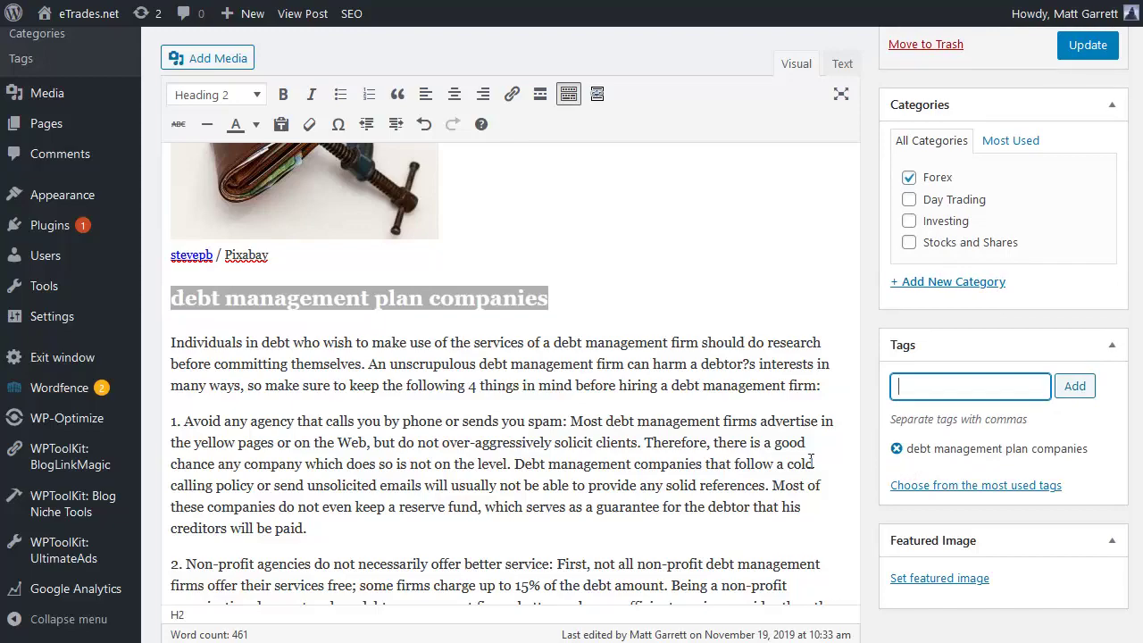
Enter 'debt management plan companies,' in the All in One SEO Pack Keywords field
{"action": "scroll", "coordinate": [997, 507], "scroll_direction": "down", "scroll_amount": 4}
{"action": "scroll", "coordinate": [997, 507], "scroll_direction": "down", "scroll_amount": 4}
{"action": "scroll", "coordinate": [997, 507], "scroll_direction": "down", "scroll_amount": 2}
{"action": "scroll", "coordinate": [996, 507], "scroll_direction": "down", "scroll_amount": 2}
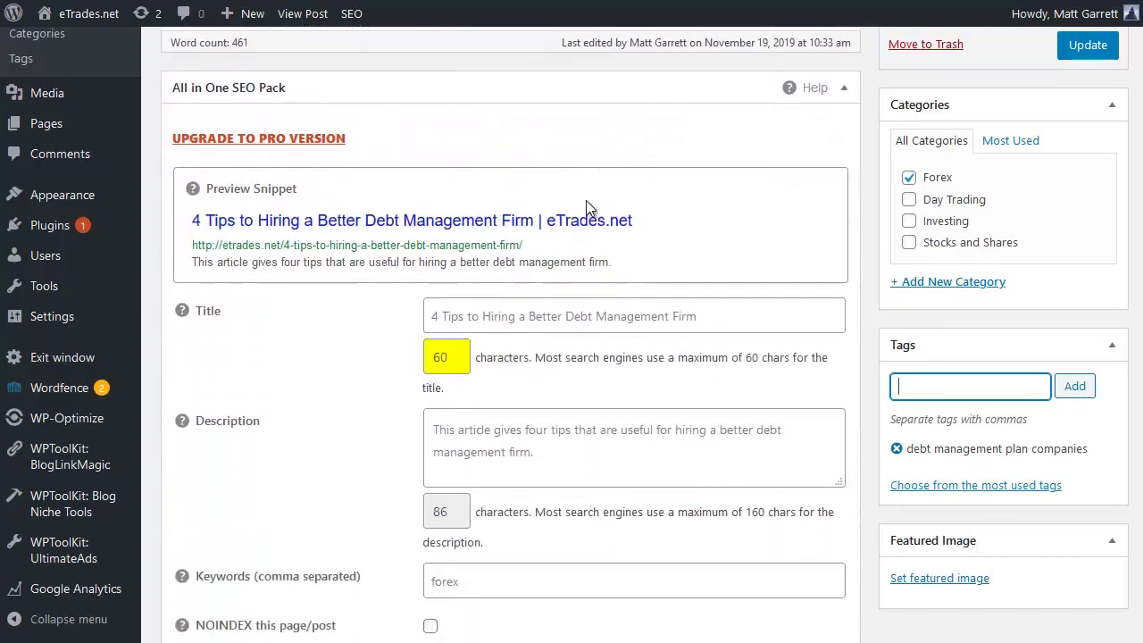
{"action": "scroll", "coordinate": [372, 358], "scroll_direction": "down", "scroll_amount": 2}
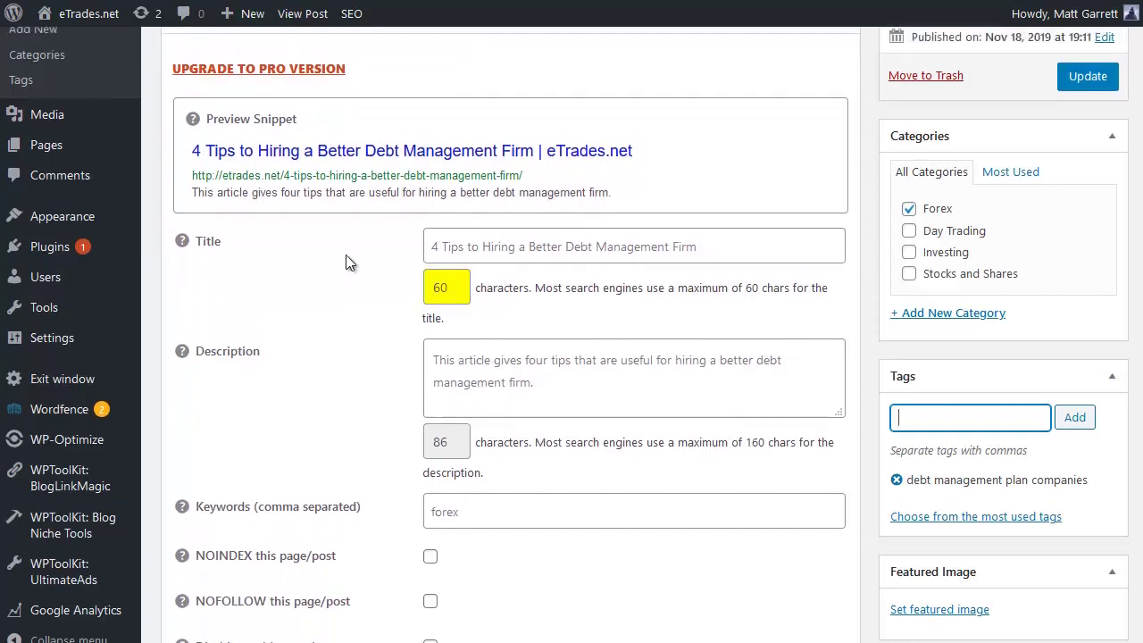
{"action": "scroll", "coordinate": [346, 257], "scroll_direction": "up", "scroll_amount": 2}
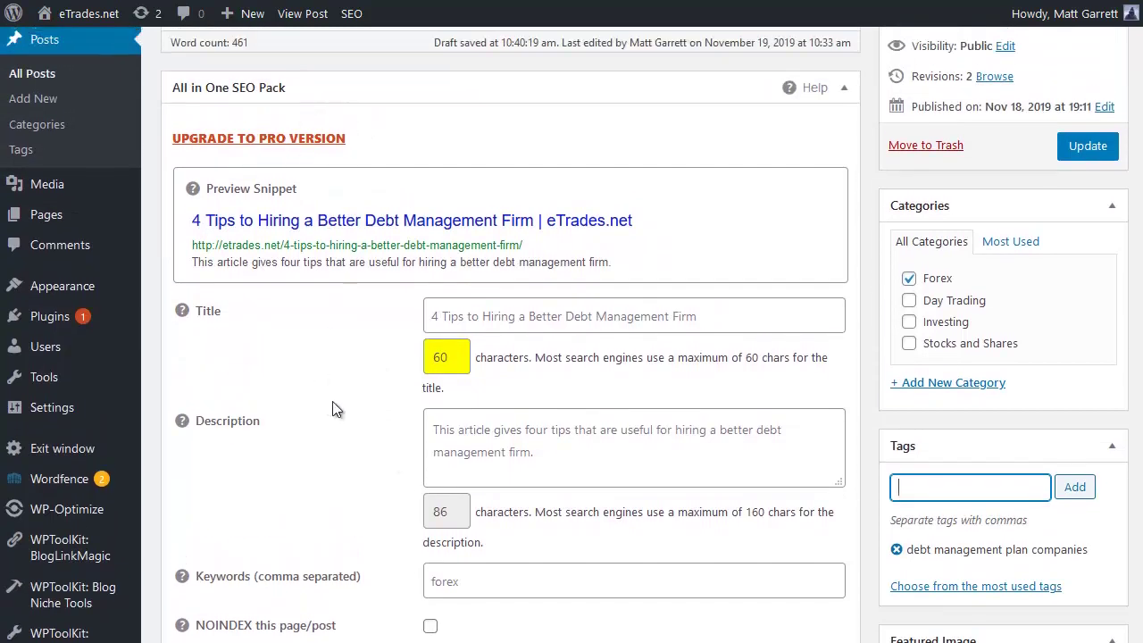
{"action": "scroll", "coordinate": [334, 407], "scroll_direction": "down", "scroll_amount": 2}
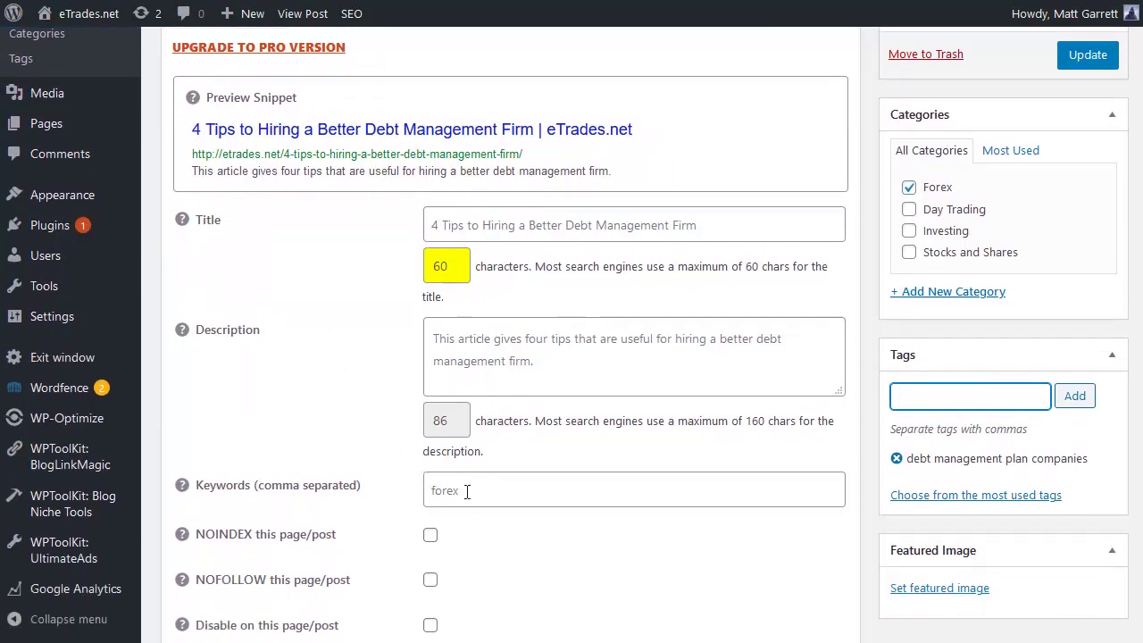
{"action": "left_click", "coordinate": [466, 491]}
{"action": "key", "text": "ctrl+v"}
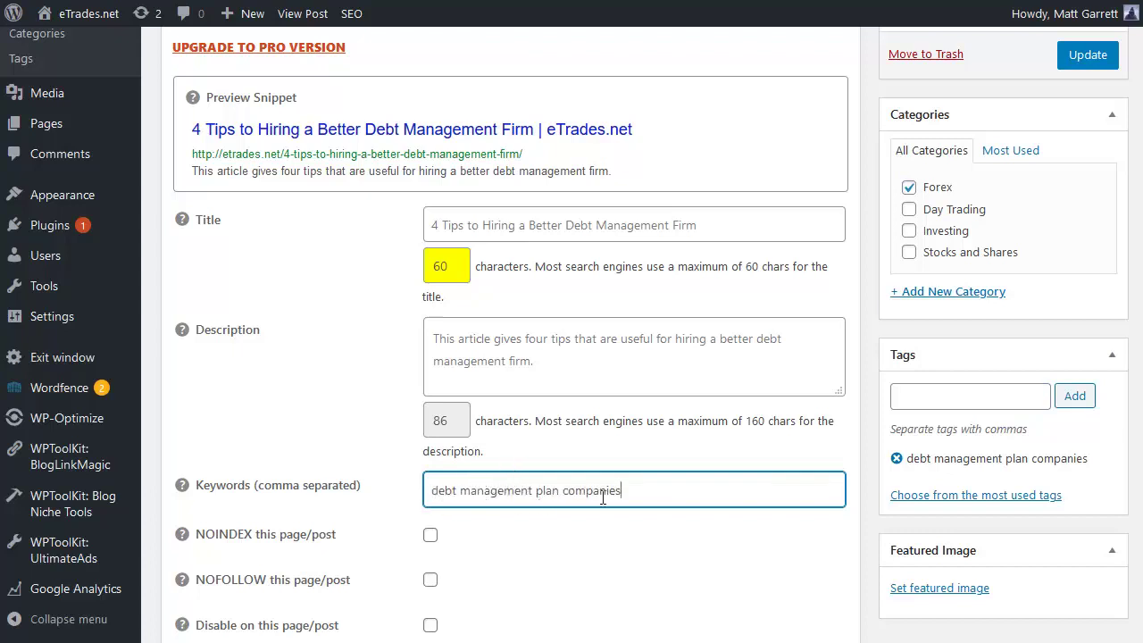
{"action": "type", "text": ","}
Copy 'debt management services' from Notepad into the SEO keywords, followed by a comma
{"action": "key", "text": "alt+Tab"}
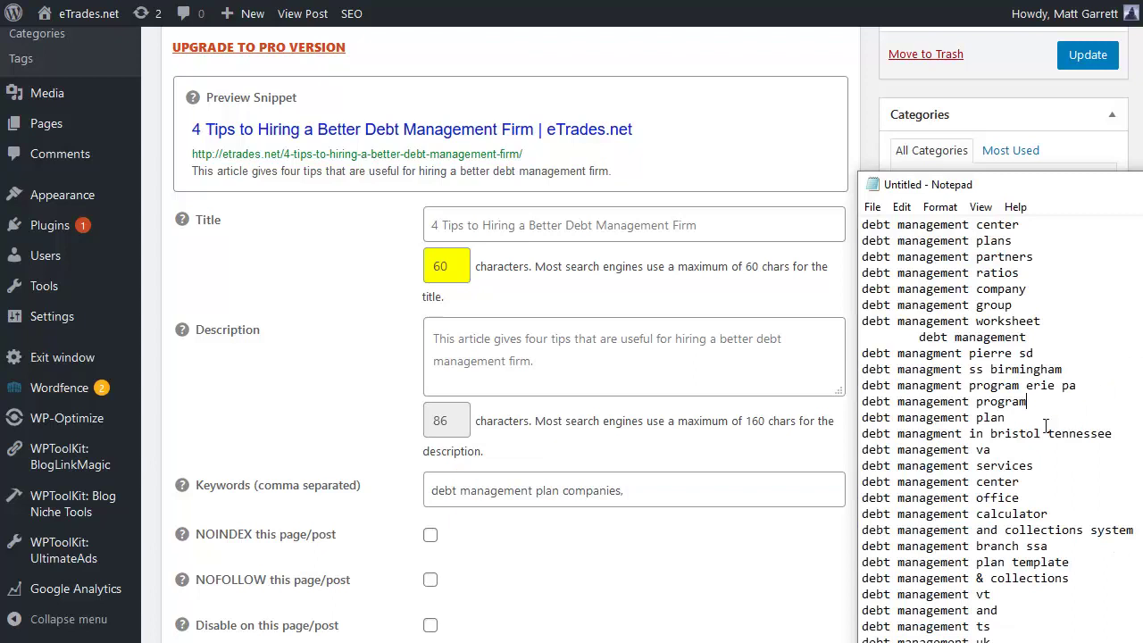
{"action": "left_click", "coordinate": [1122, 511]}
{"action": "scroll", "coordinate": [1106, 400], "scroll_direction": "up", "scroll_amount": 2}
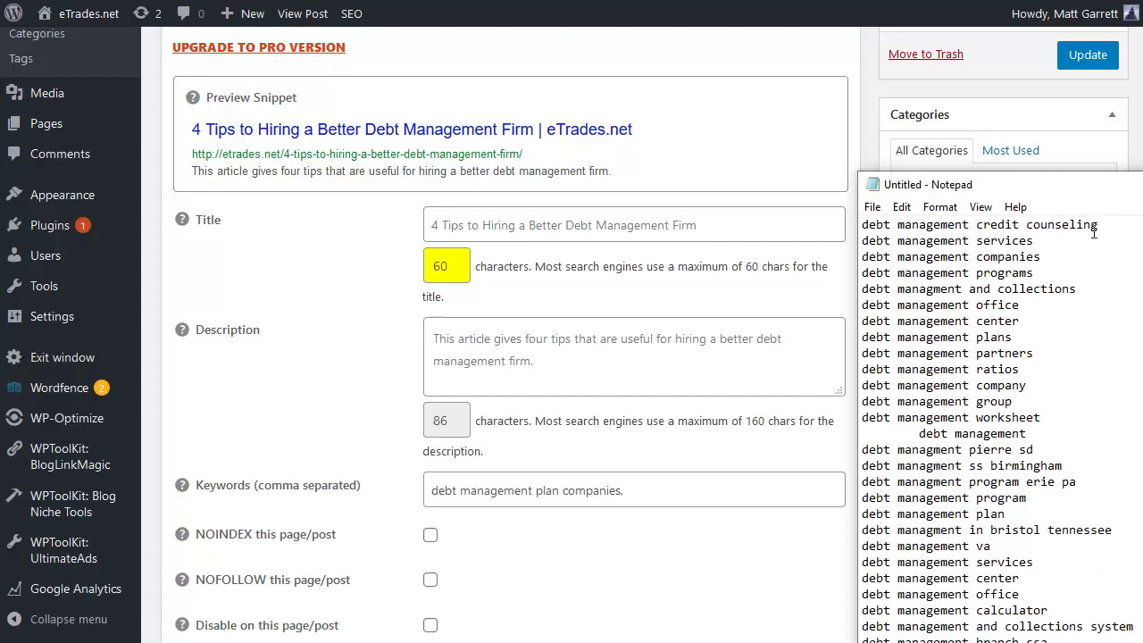
{"action": "left_click_drag", "start_coordinate": [1059, 241], "coordinate": [860, 241]}
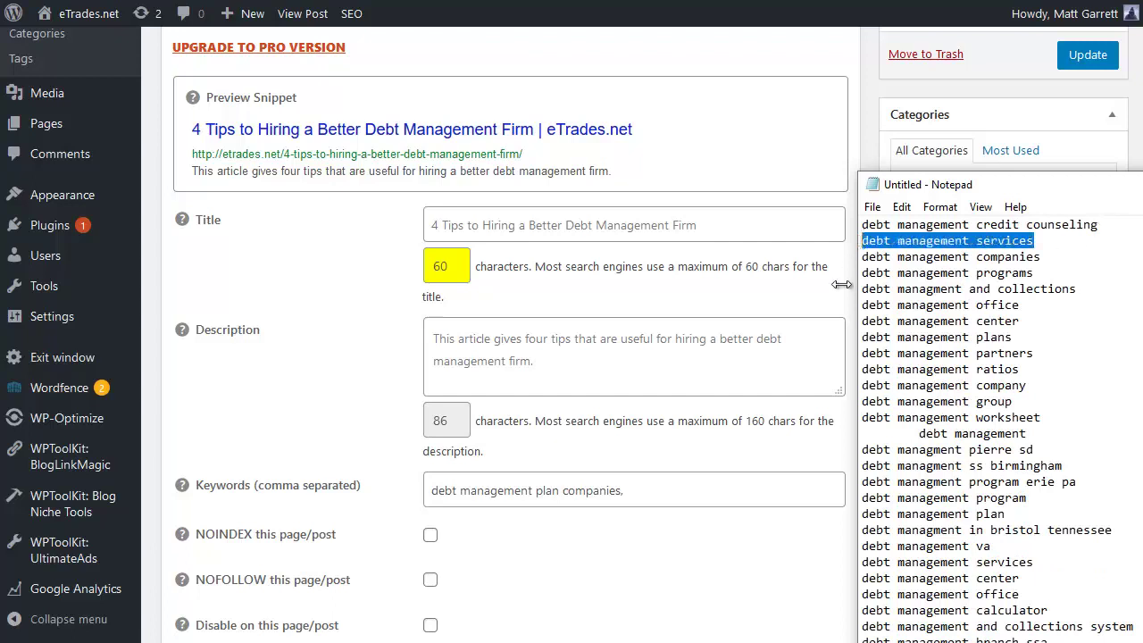
{"action": "key", "text": "ctrl+c"}
{"action": "left_click", "coordinate": [649, 487]}
{"action": "key", "text": "ctrl+v"}
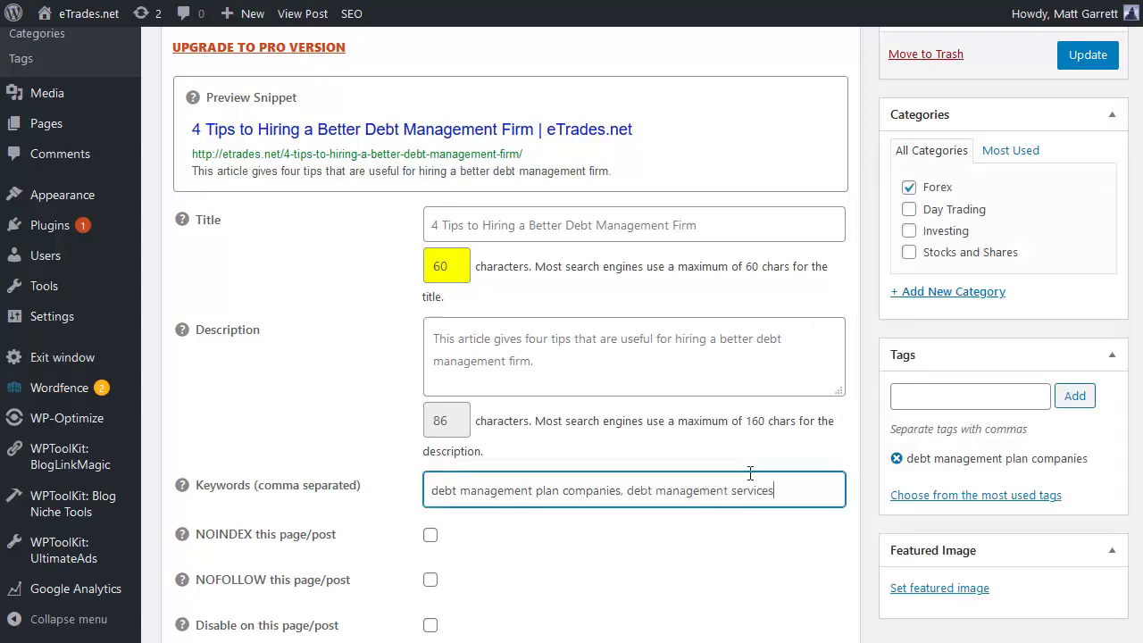
{"action": "type", "text": ","}
Append 'debt management center' from the Notepad list to the SEO keywords
{"action": "key", "text": "alt+Tab"}
{"action": "left_click", "coordinate": [1026, 385]}
{"action": "scroll", "coordinate": [1110, 434], "scroll_direction": "down", "scroll_amount": 2}
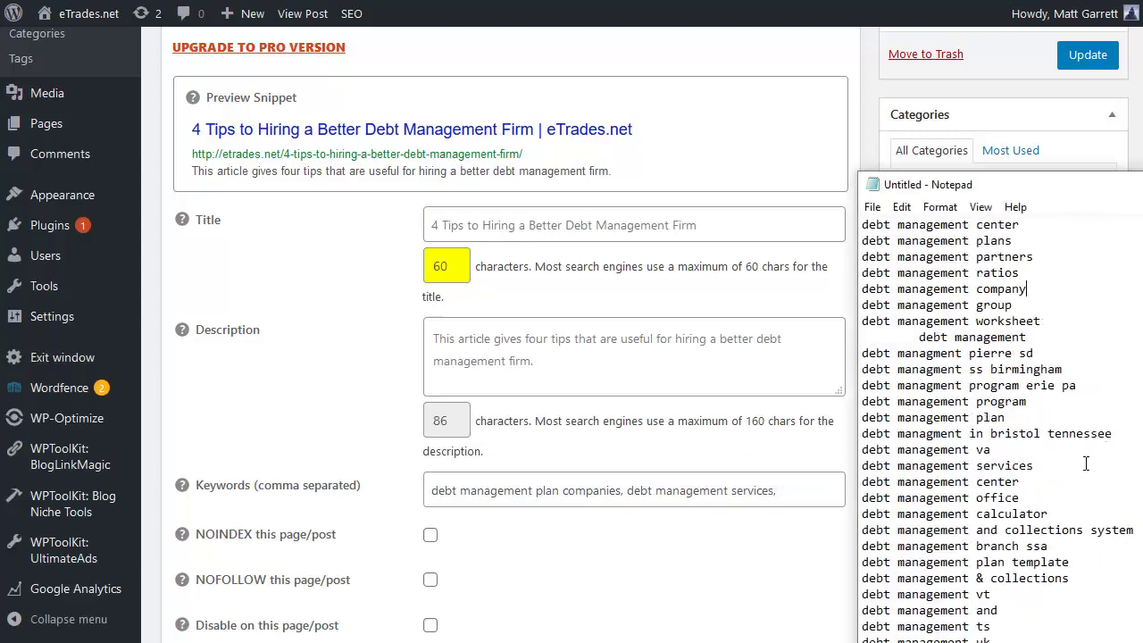
{"action": "left_click_drag", "start_coordinate": [1022, 481], "coordinate": [859, 483]}
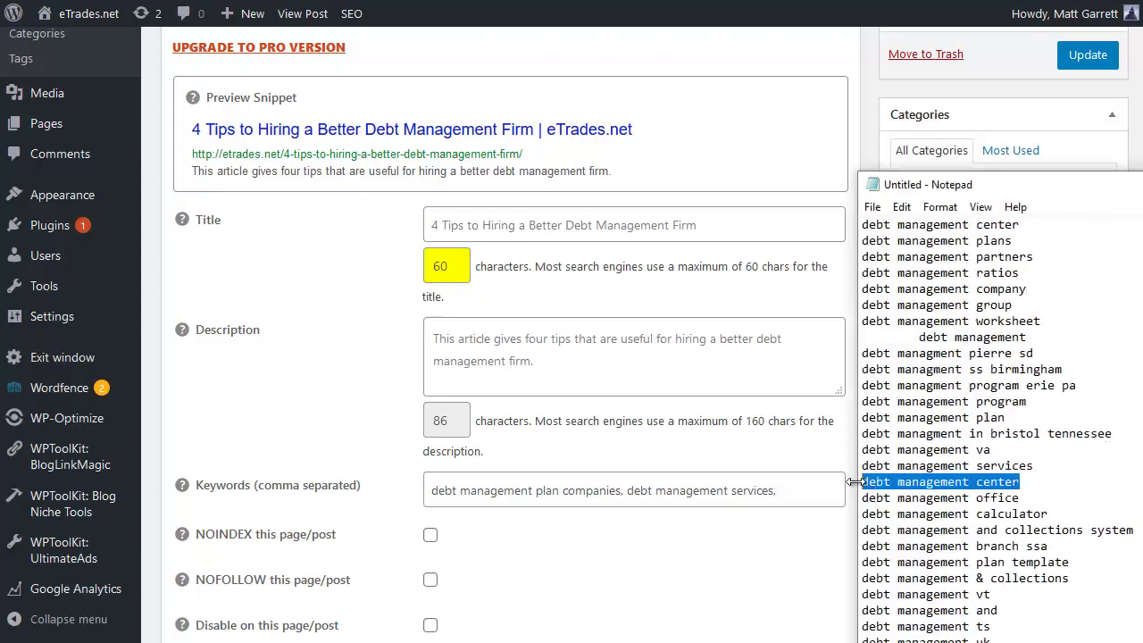
{"action": "left_click", "coordinate": [804, 492]}
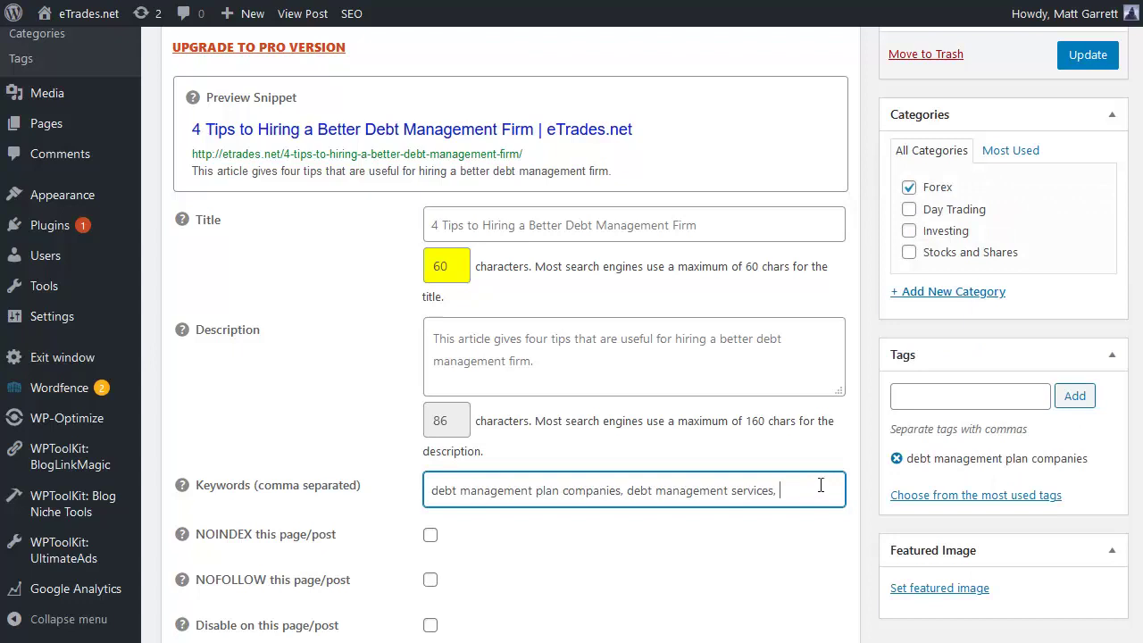
{"action": "key", "text": "ctrl+v"}
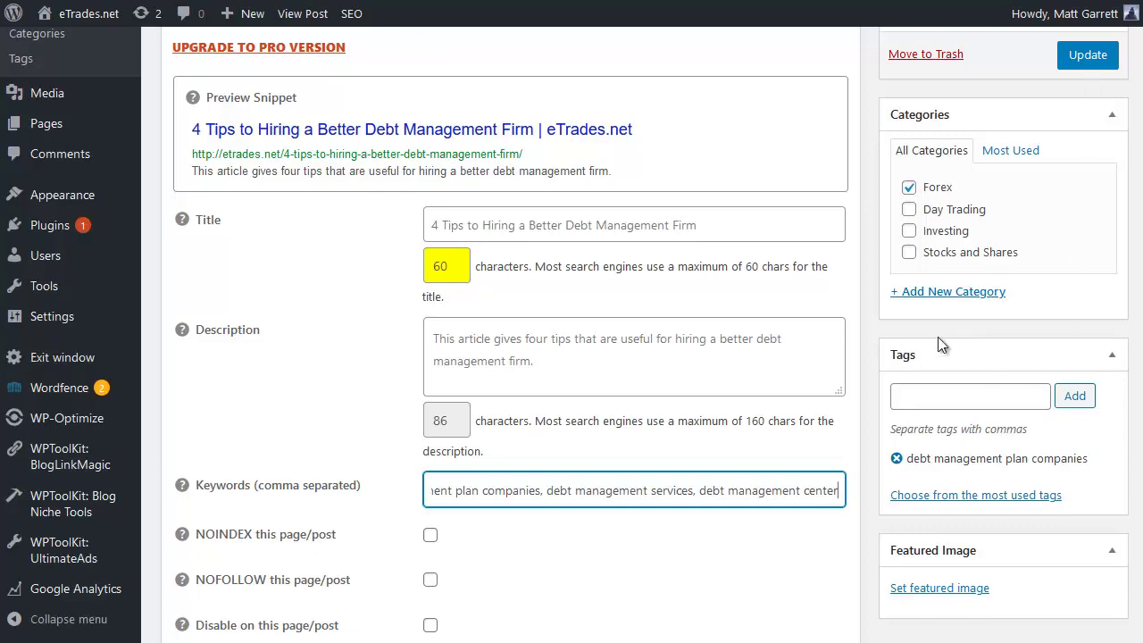
Update the 'debt management firm' post from the Publish box to save its changes
{"action": "scroll", "coordinate": [848, 173], "scroll_direction": "up", "scroll_amount": 5}
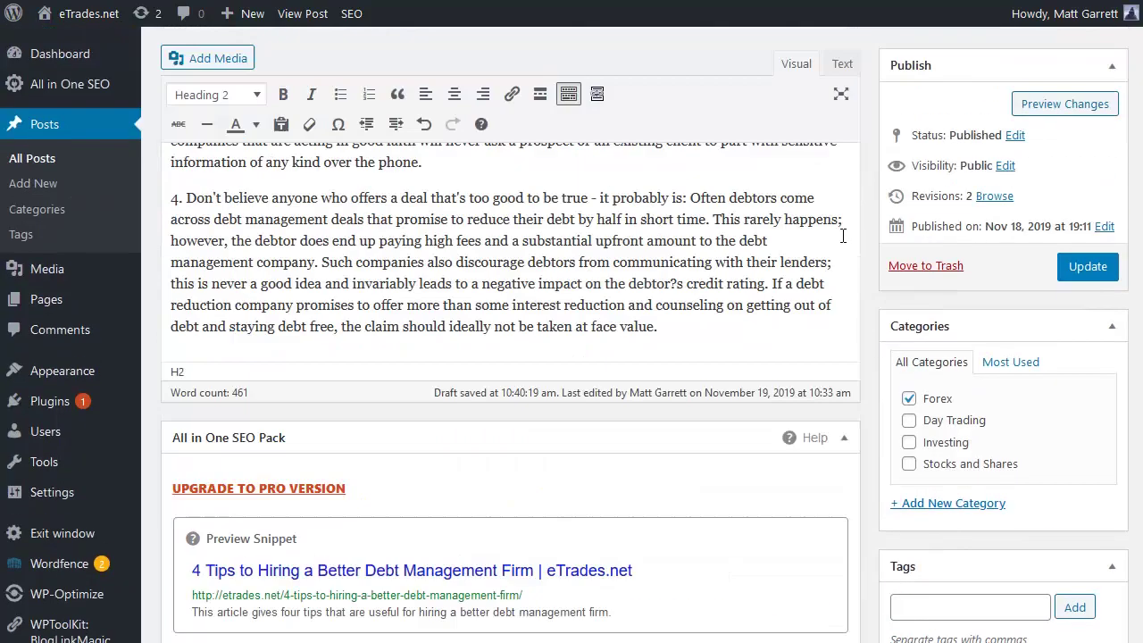
{"action": "scroll", "coordinate": [848, 322], "scroll_direction": "up", "scroll_amount": 2}
{"action": "scroll", "coordinate": [848, 322], "scroll_direction": "up", "scroll_amount": 3}
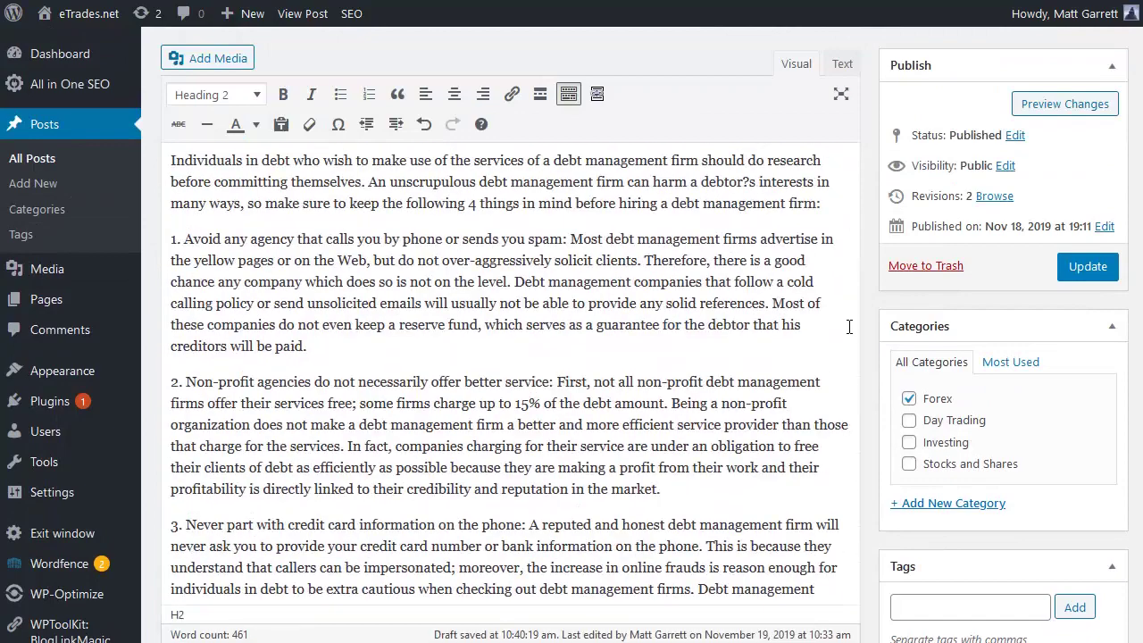
{"action": "left_click", "coordinate": [1096, 266]}
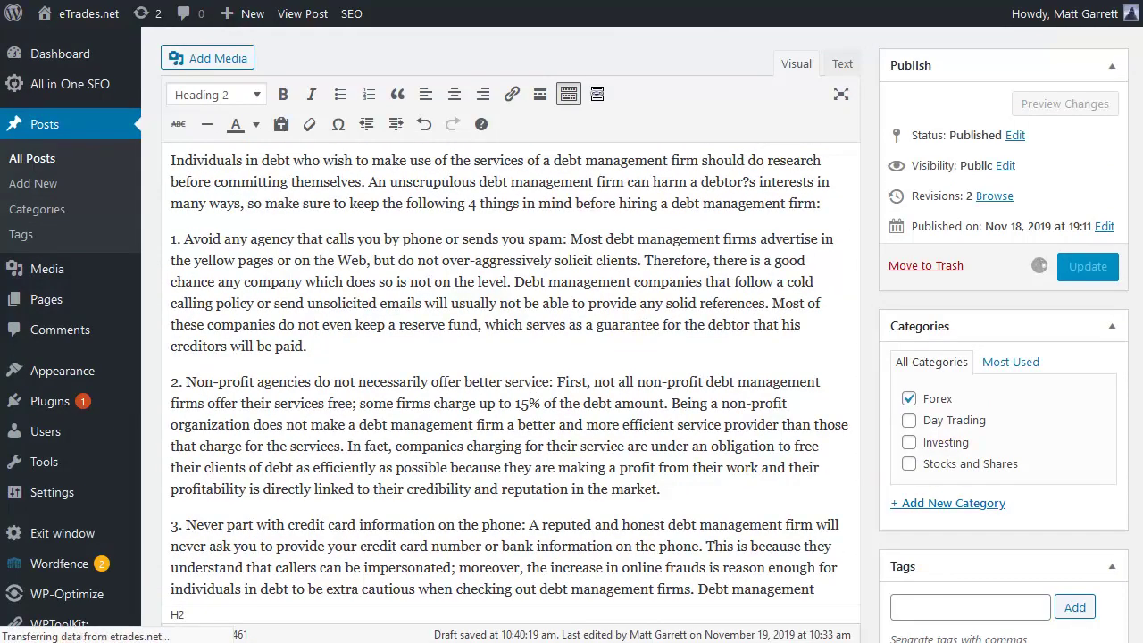